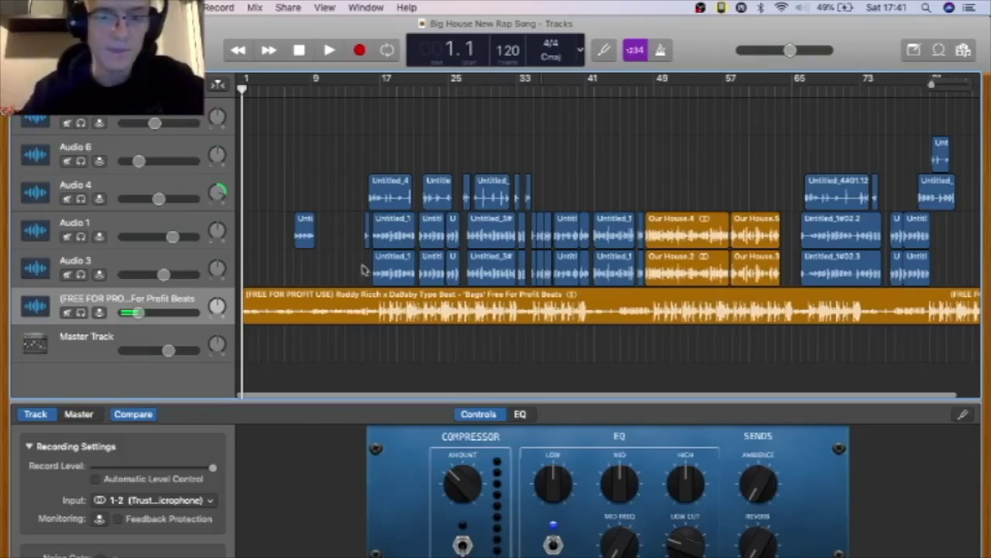
Solo the beat track, remove its solo, and do the same for the Audio 3 track
{"action": "left_click", "coordinate": [372, 308]}
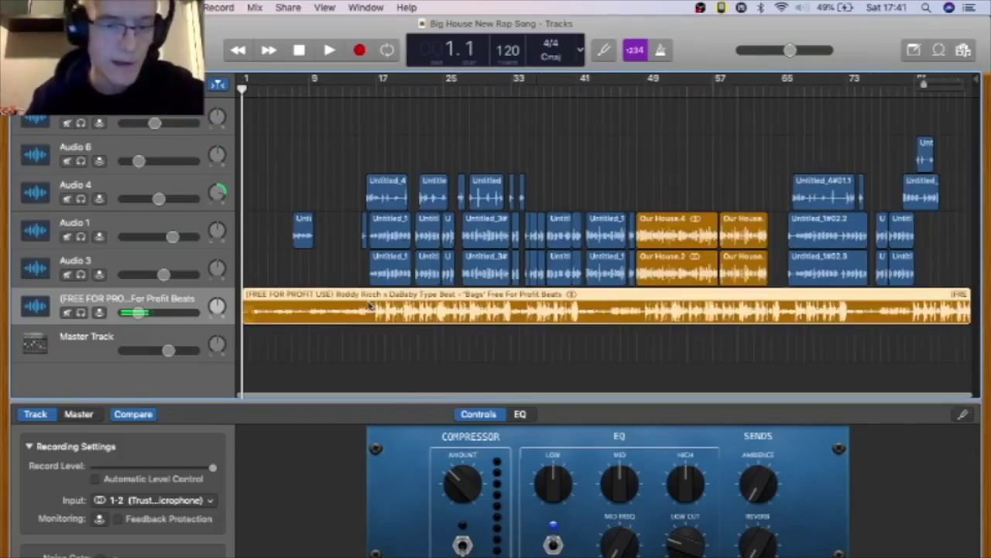
{"action": "left_click", "coordinate": [80, 312]}
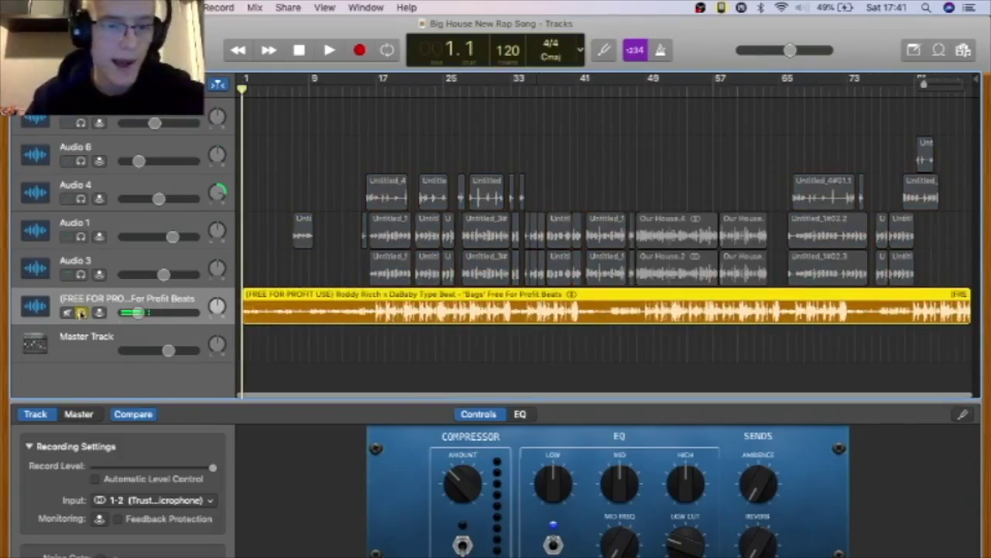
{"action": "left_click", "coordinate": [80, 312]}
{"action": "left_click", "coordinate": [80, 274]}
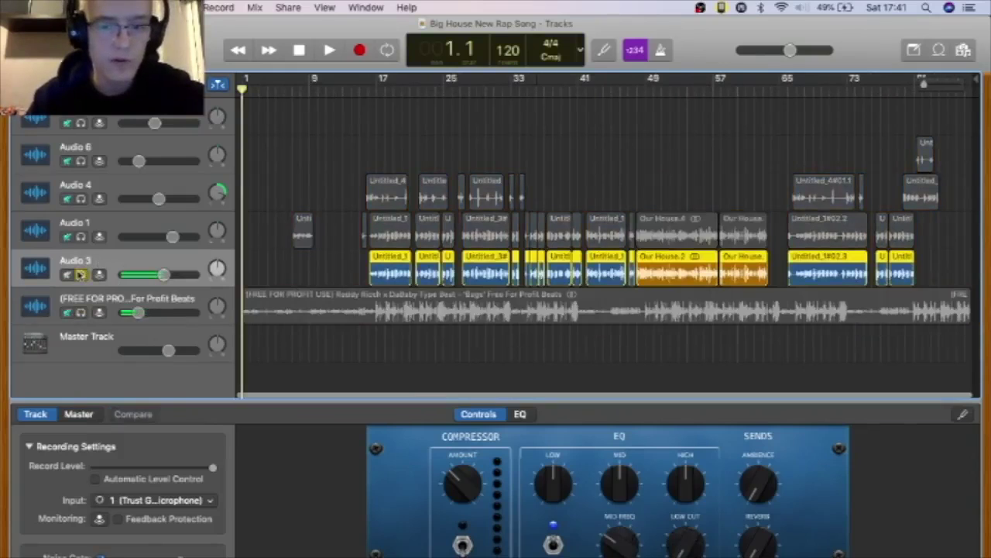
{"action": "left_click", "coordinate": [80, 274]}
{"action": "left_click", "coordinate": [282, 227]}
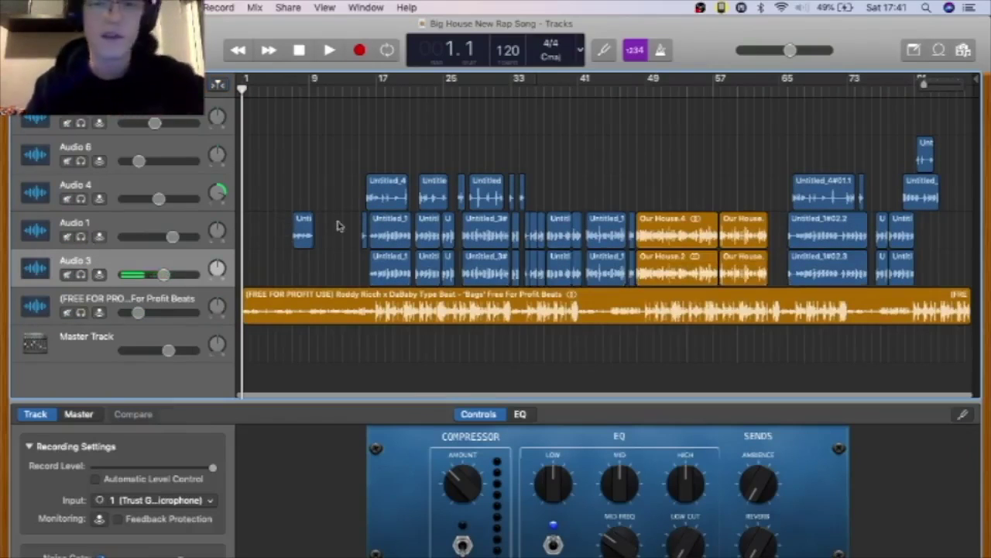
Select the Audio 3 track, show its EQ in the Smart Controls, and solo the track
{"action": "left_click", "coordinate": [191, 261]}
{"action": "key", "text": "super+Right"}
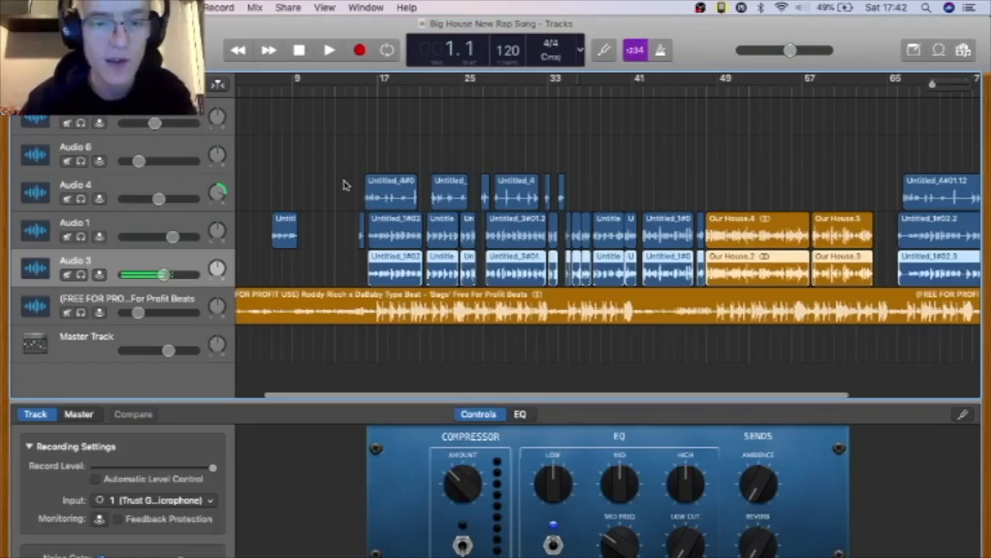
{"action": "scroll", "coordinate": [346, 184], "scroll_direction": "left", "scroll_amount": 3}
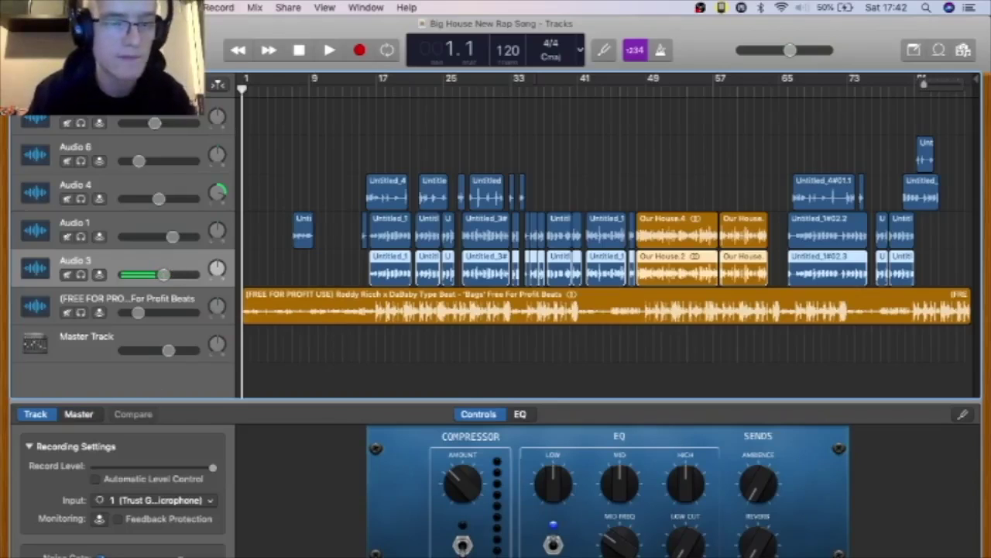
{"action": "key", "text": "e"}
{"action": "key", "text": "b"}
{"action": "key", "text": "b"}
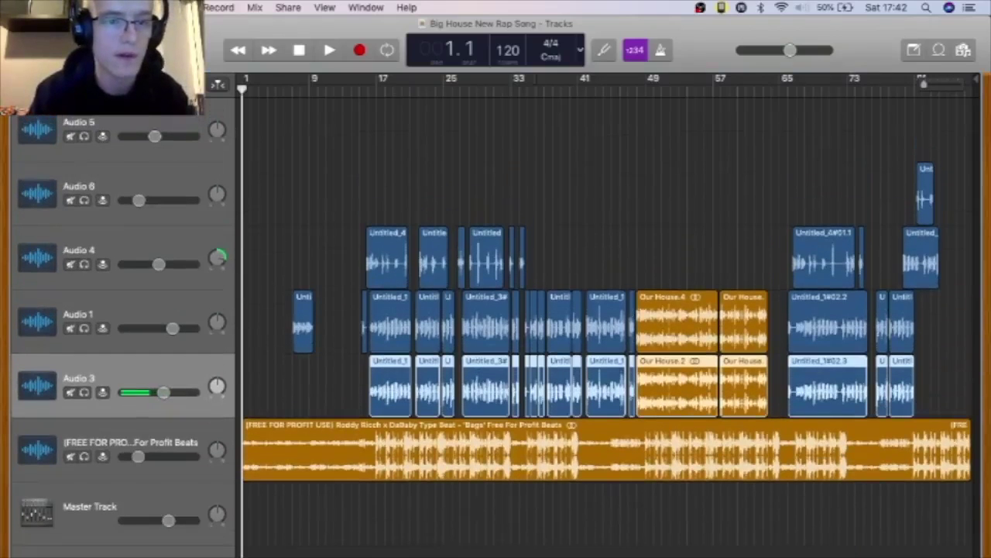
{"action": "key", "text": "b"}
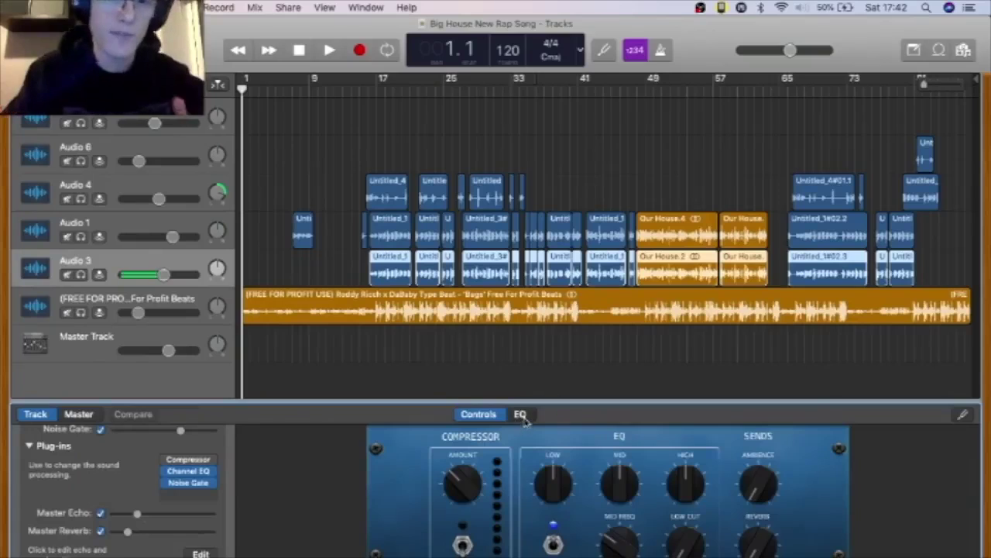
{"action": "left_click", "coordinate": [520, 415]}
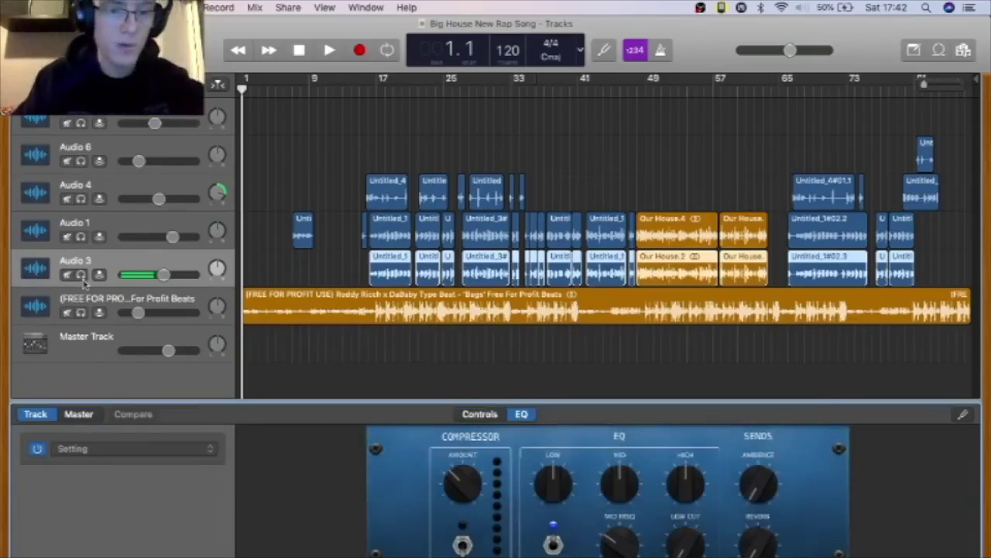
{"action": "left_click", "coordinate": [81, 276]}
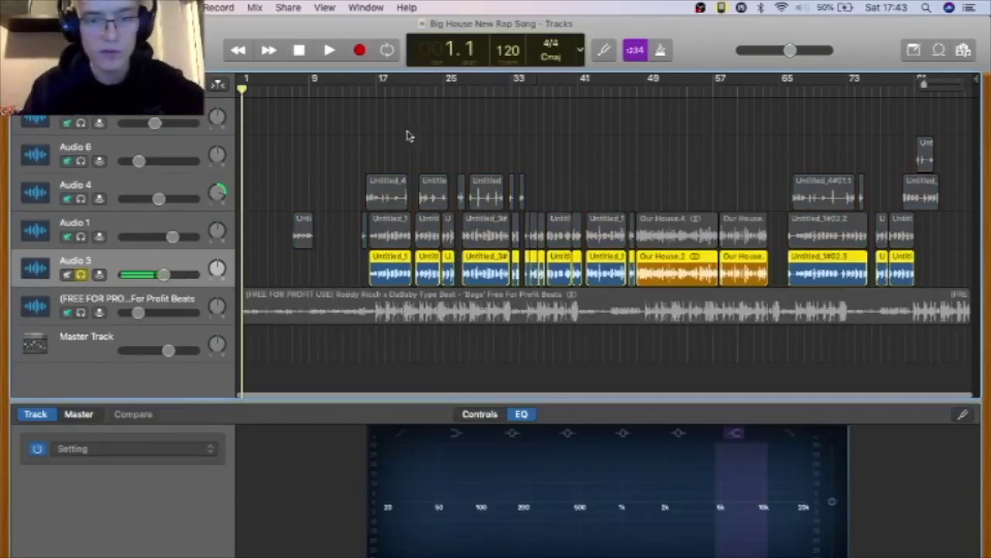
Play the full mix from about bar 14 to bar 26, then stop playback
{"action": "left_click_drag", "start_coordinate": [356, 90], "coordinate": [367, 126]}
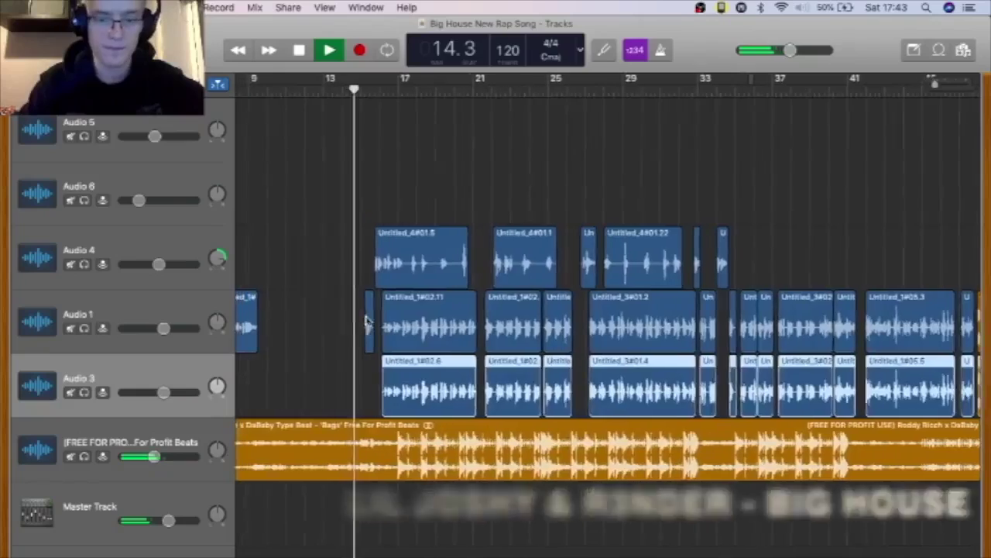
{"action": "key", "text": "super+Right"}
{"action": "key", "text": "super+Right"}
{"action": "key", "text": "super+Right"}
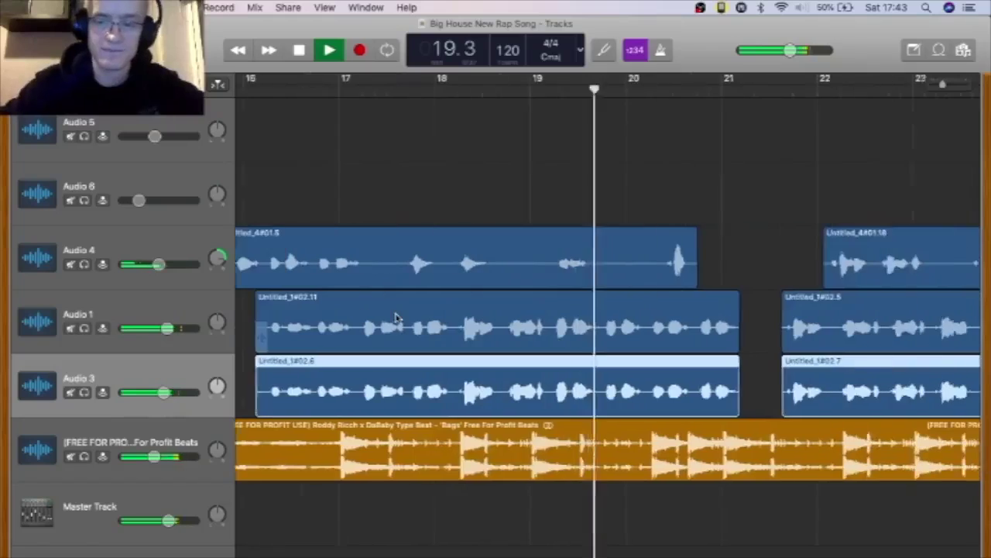
{"action": "scroll", "coordinate": [395, 317], "scroll_direction": "down", "scroll_amount": 10}
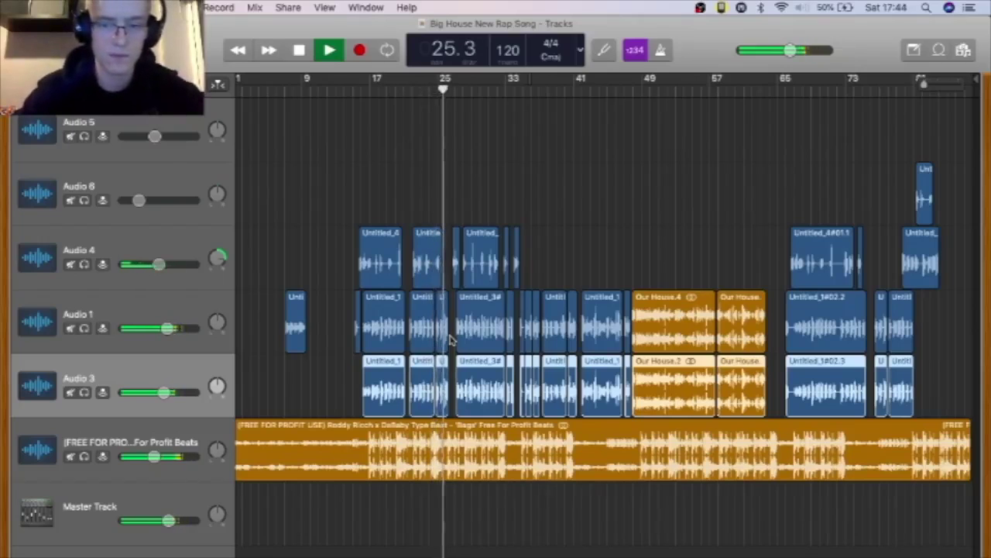
{"action": "key", "text": "space"}
Examine the vocal regions on Audio 4, Audio 1 and Audio 3 around bars 15 to 48
{"action": "key", "text": "super+Right"}
{"action": "key", "text": "super+Right"}
{"action": "key", "text": "super+Right"}
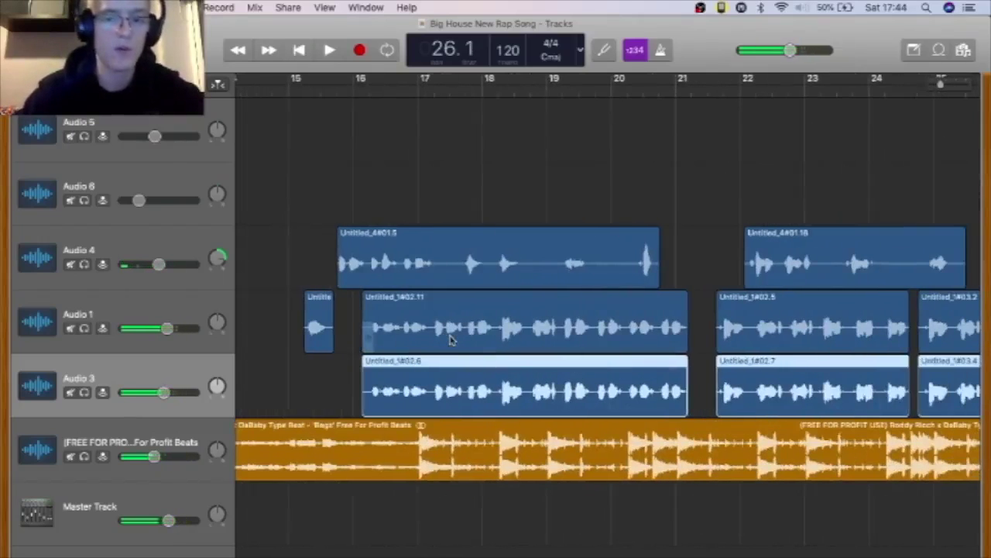
{"action": "scroll", "coordinate": [452, 339], "scroll_direction": "right", "scroll_amount": 5}
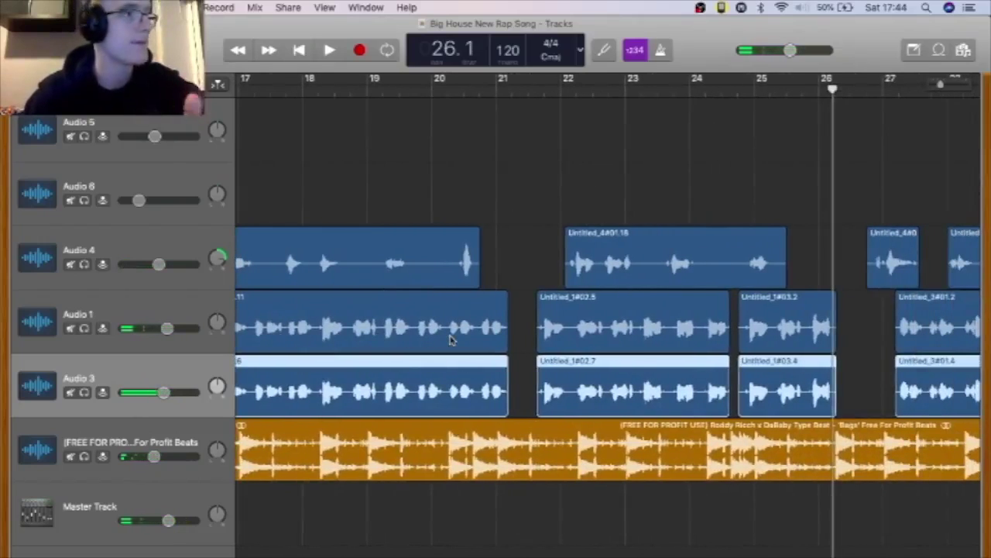
{"action": "key", "text": "super+Left"}
{"action": "key", "text": "super+Left"}
{"action": "key", "text": "super+Left"}
{"action": "key", "text": "super+Left"}
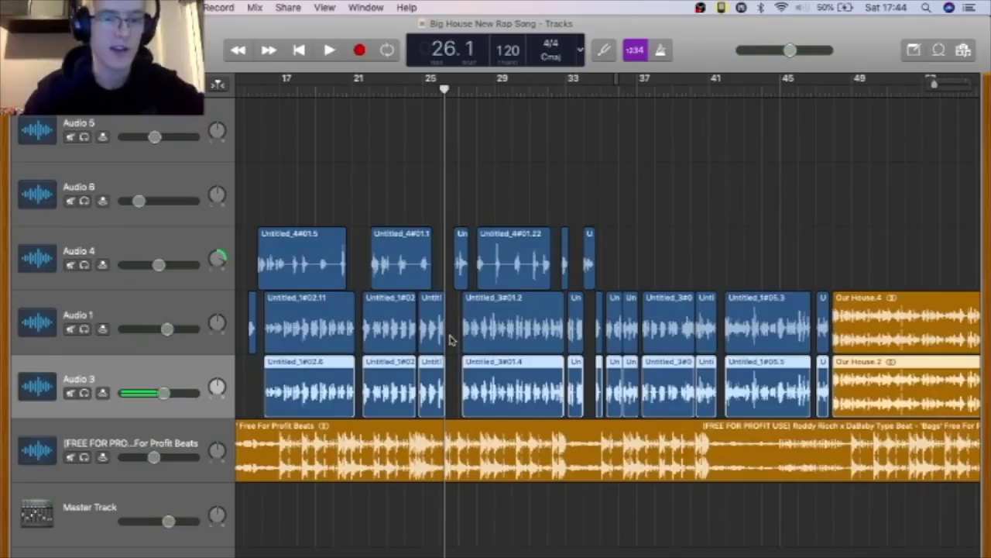
{"action": "scroll", "coordinate": [451, 339], "scroll_direction": "left", "scroll_amount": 2}
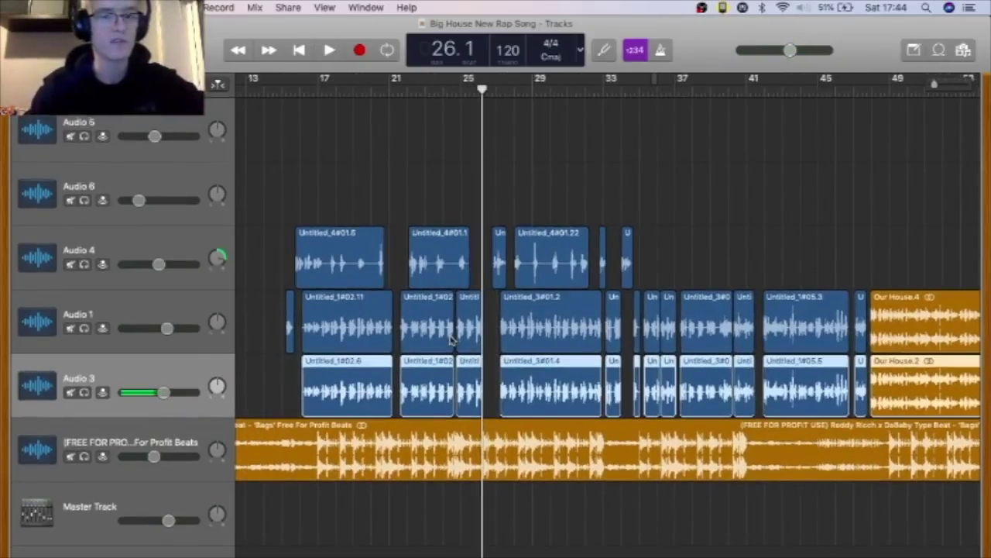
Solo the Audio 4 track and place the playhead at bar 15, before its first region
{"action": "left_click", "coordinate": [219, 260]}
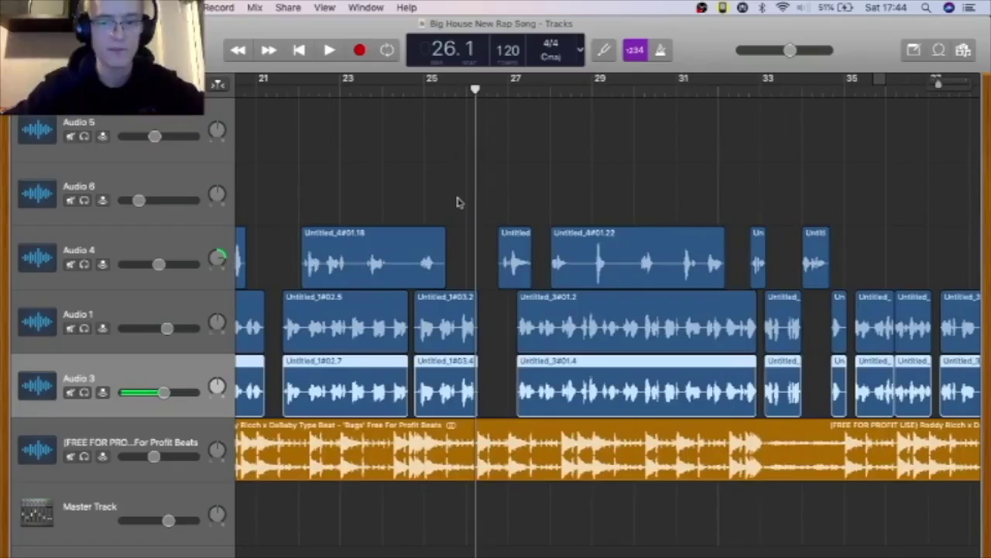
{"action": "key", "text": "XF86AudioRaiseVolume"}
{"action": "scroll", "coordinate": [457, 203], "scroll_direction": "left", "scroll_amount": 10}
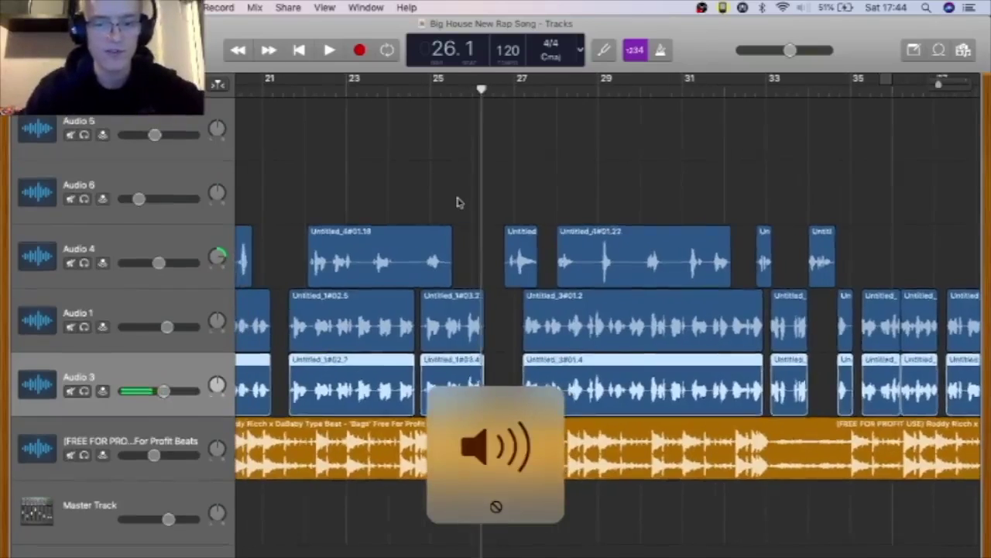
{"action": "scroll", "coordinate": [531, 224], "scroll_direction": "right", "scroll_amount": 3}
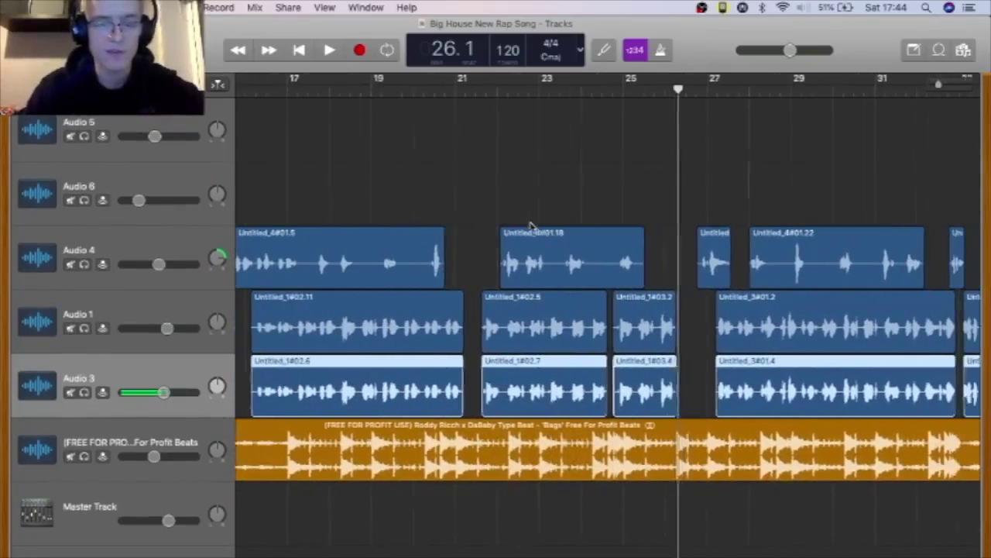
{"action": "scroll", "coordinate": [664, 110], "scroll_direction": "right", "scroll_amount": 5}
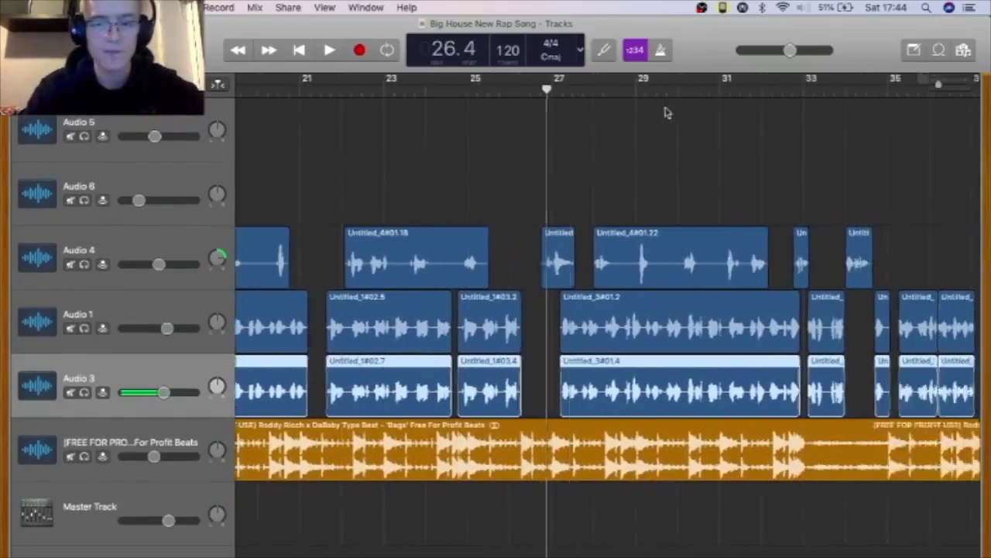
{"action": "key", "text": "s"}
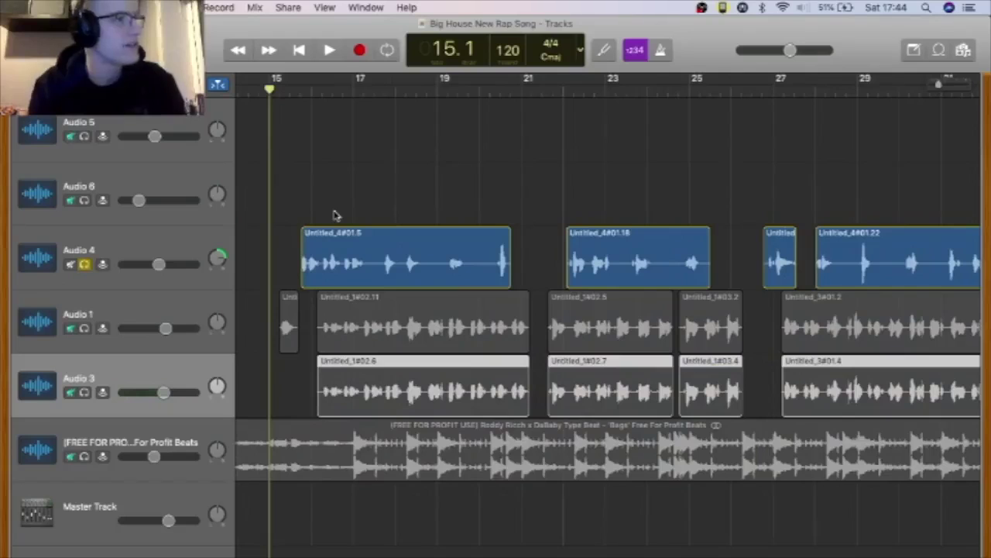
{"action": "scroll", "coordinate": [334, 215], "scroll_direction": "up", "scroll_amount": 5}
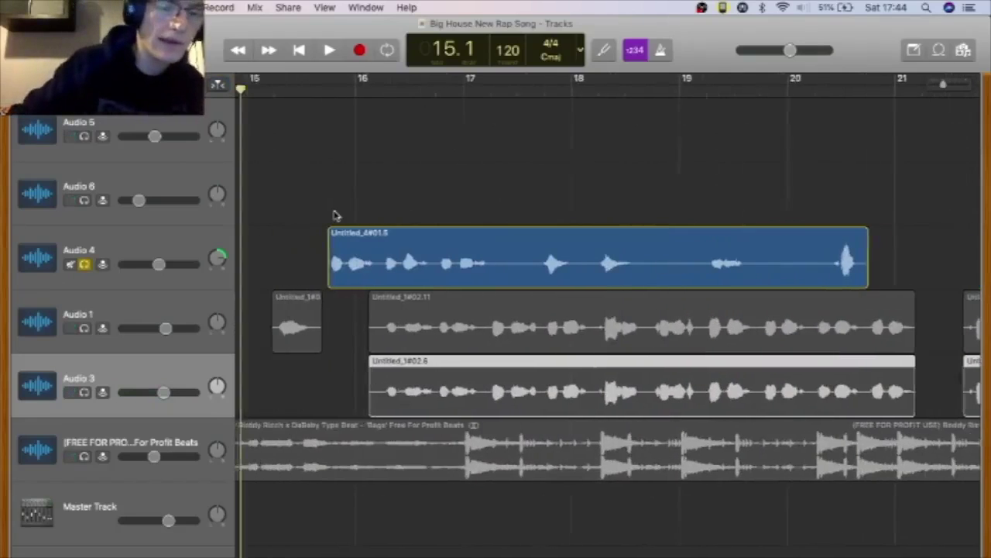
Play the first Audio 4 region soloed, briefly adding the beat track to the solo for comparison
{"action": "left_click", "coordinate": [401, 241]}
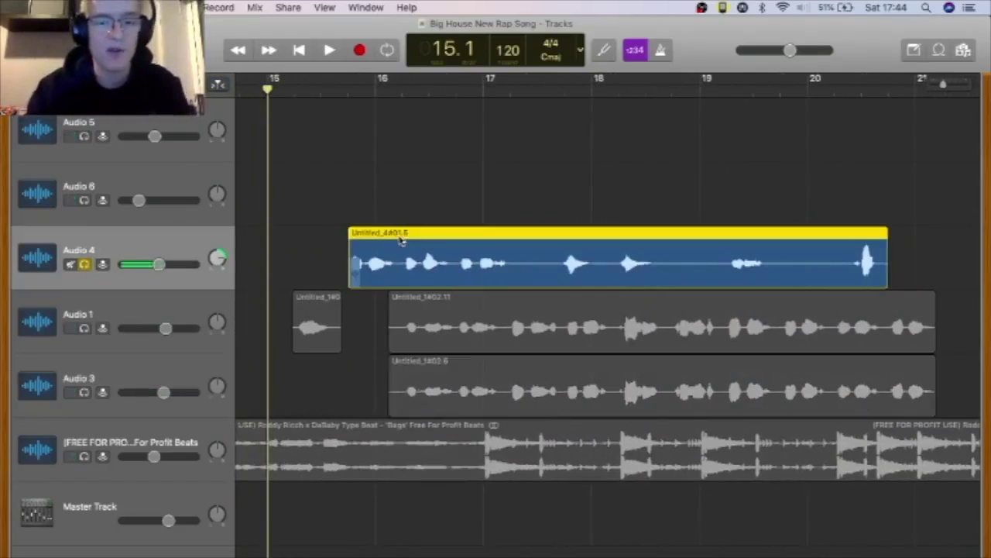
{"action": "key", "text": "space"}
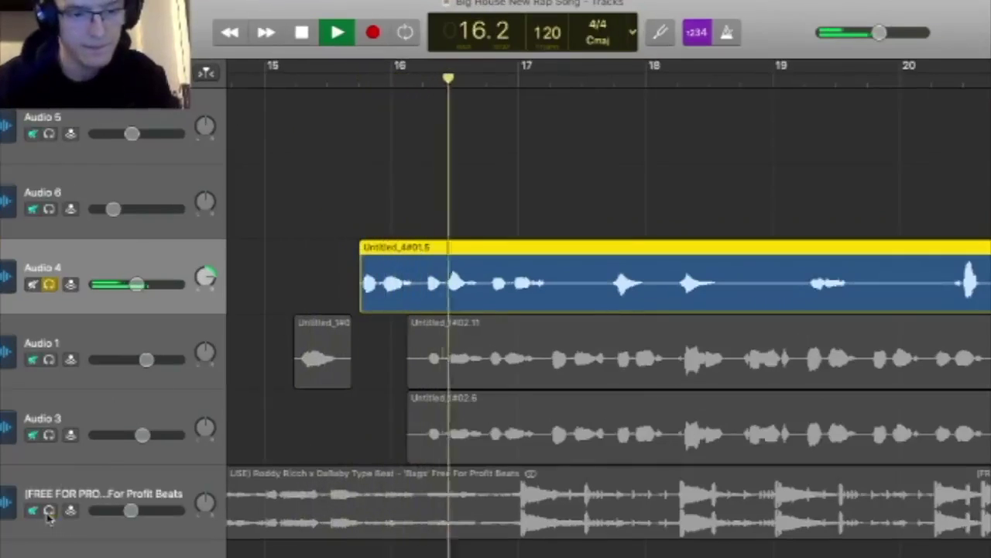
{"action": "left_click", "coordinate": [48, 510]}
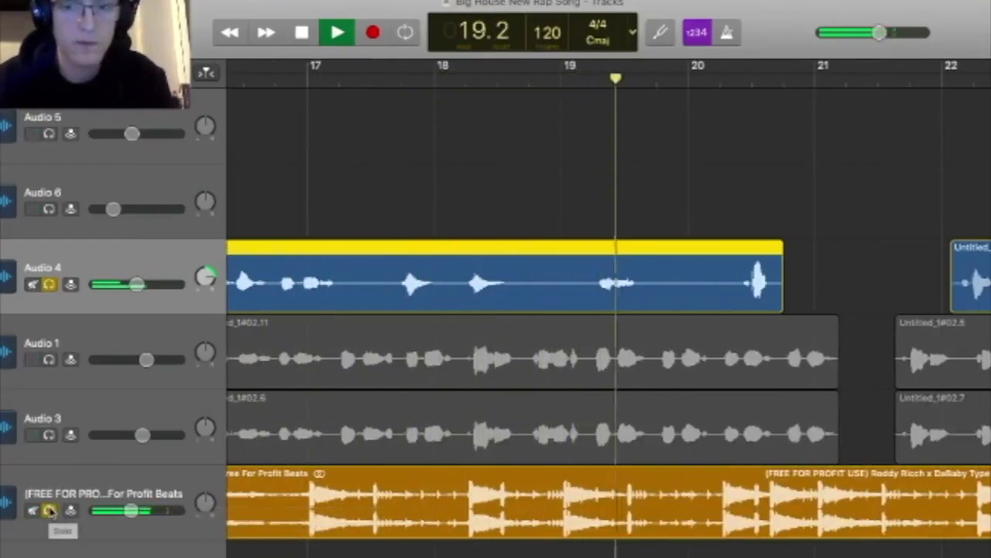
{"action": "left_click", "coordinate": [49, 510]}
{"action": "scroll", "coordinate": [405, 380], "scroll_direction": "down", "scroll_amount": 5}
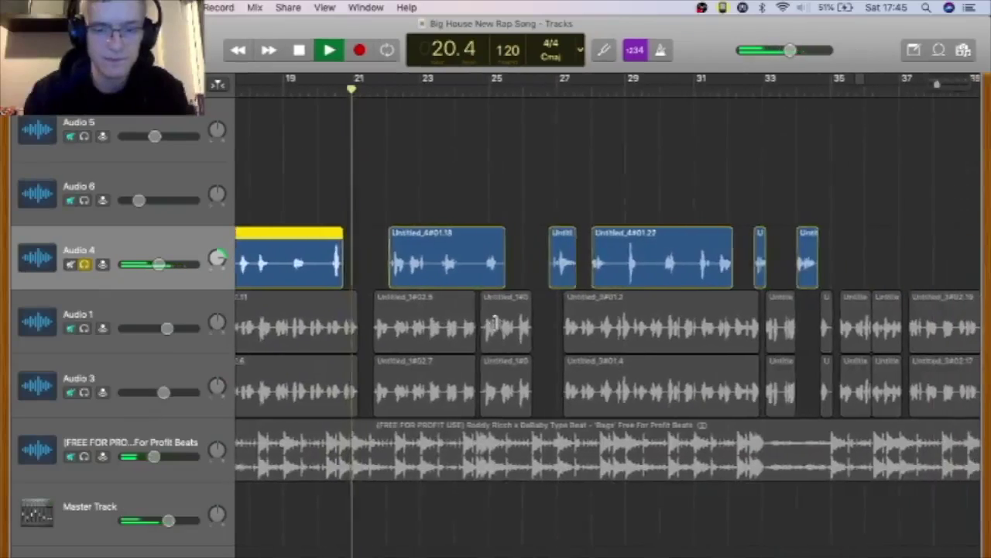
{"action": "scroll", "coordinate": [494, 321], "scroll_direction": "down", "scroll_amount": 5}
{"action": "key", "text": "space"}
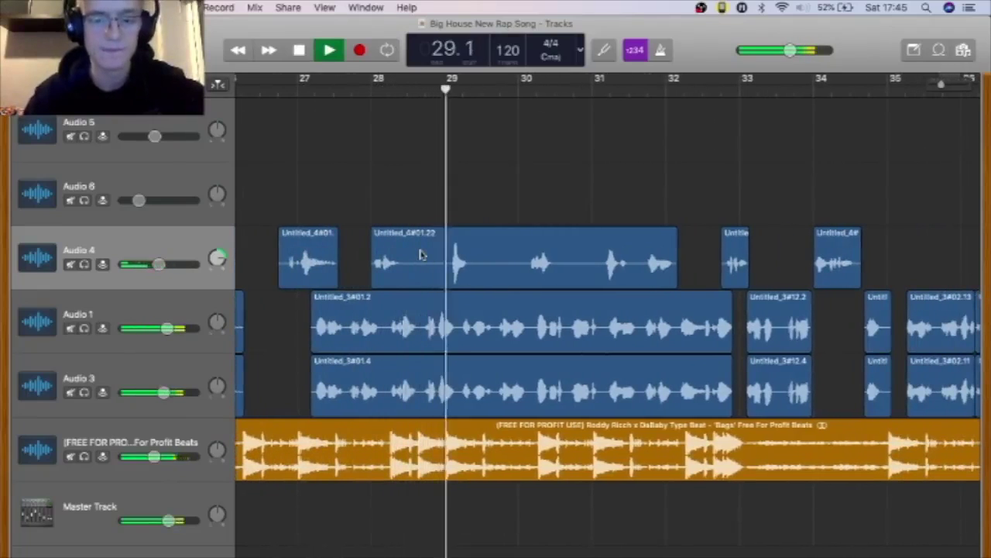
Listen to the full mix around bars 29 to 30, stop playback, and view the whole arrangement
{"action": "key", "text": "super+Left"}
{"action": "key", "text": "super+Left"}
{"action": "key", "text": "super+Left"}
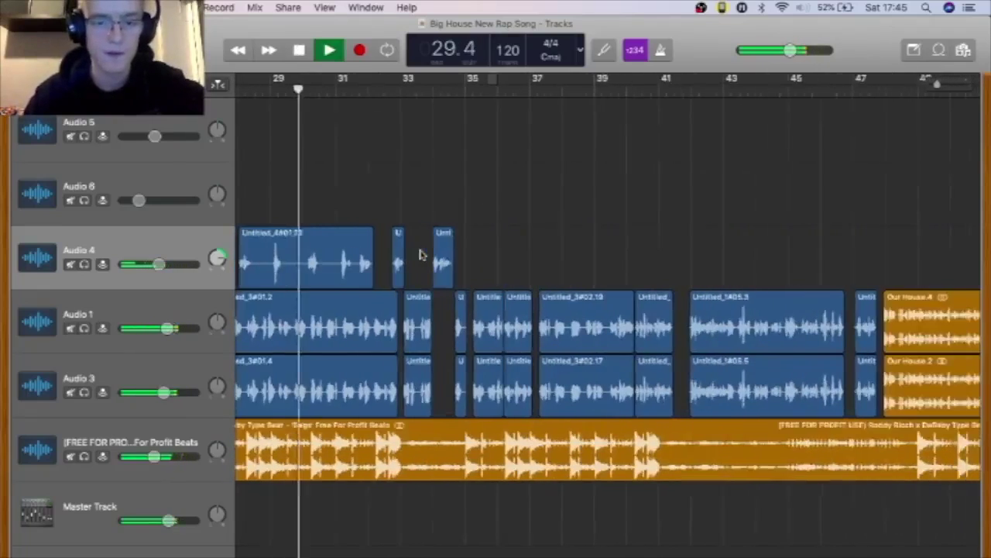
{"action": "key", "text": "super+Right"}
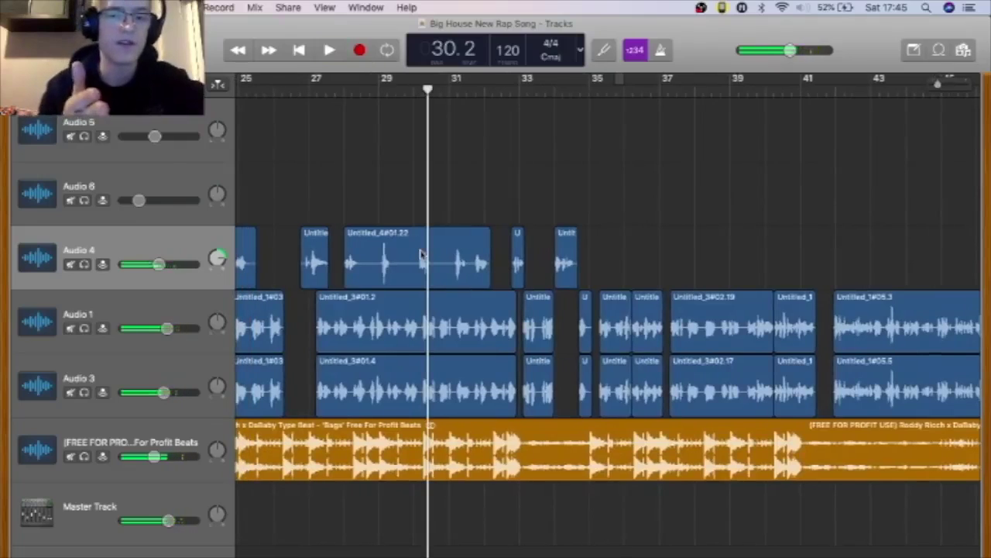
{"action": "key", "text": "super+Left"}
{"action": "key", "text": "super+Left"}
{"action": "key", "text": "super+Left"}
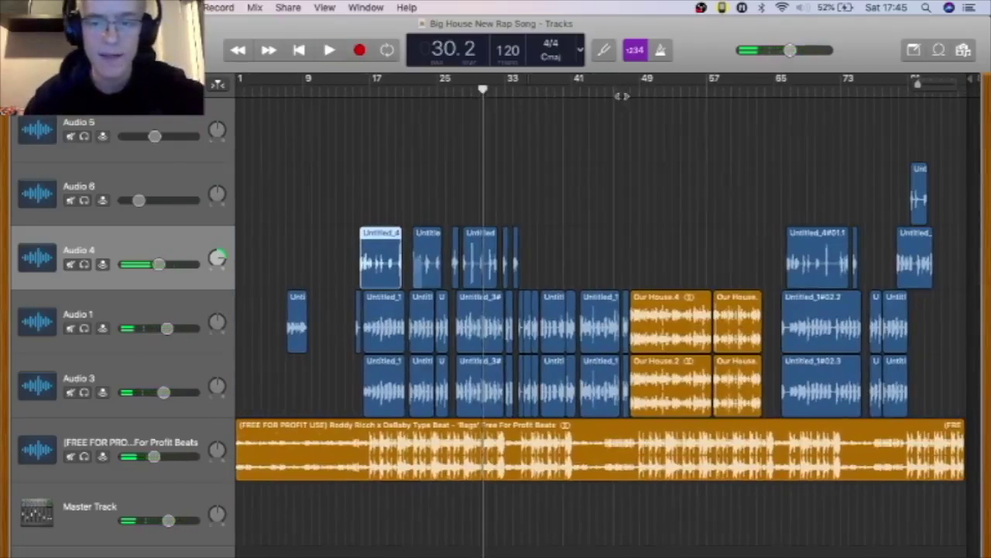
Play the full mix from around bar 44 through the transition into the Our House regions
{"action": "key", "text": "super+Right"}
{"action": "key", "text": "super+Right"}
{"action": "key", "text": "super+Right"}
{"action": "key", "text": "super+Right"}
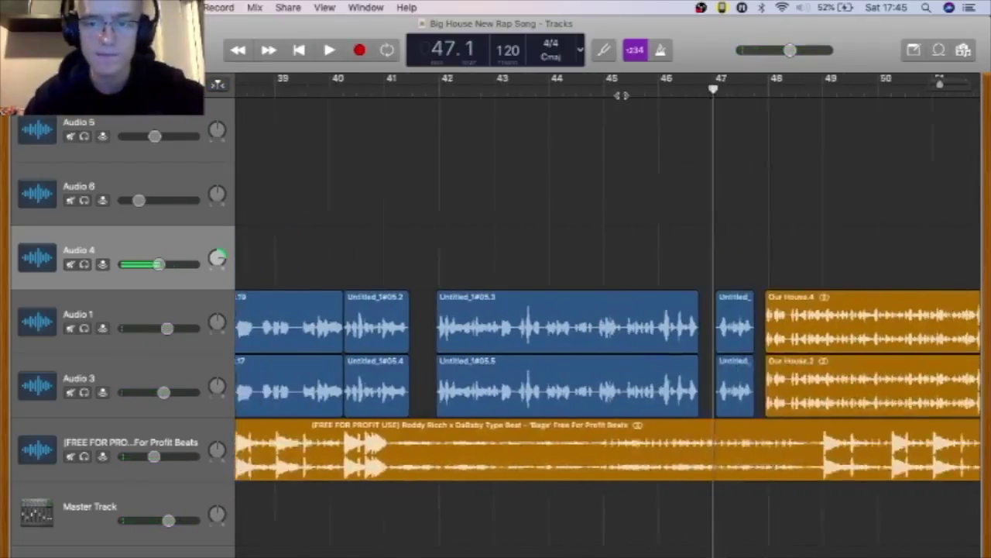
{"action": "scroll", "coordinate": [544, 293], "scroll_direction": "left", "scroll_amount": 1}
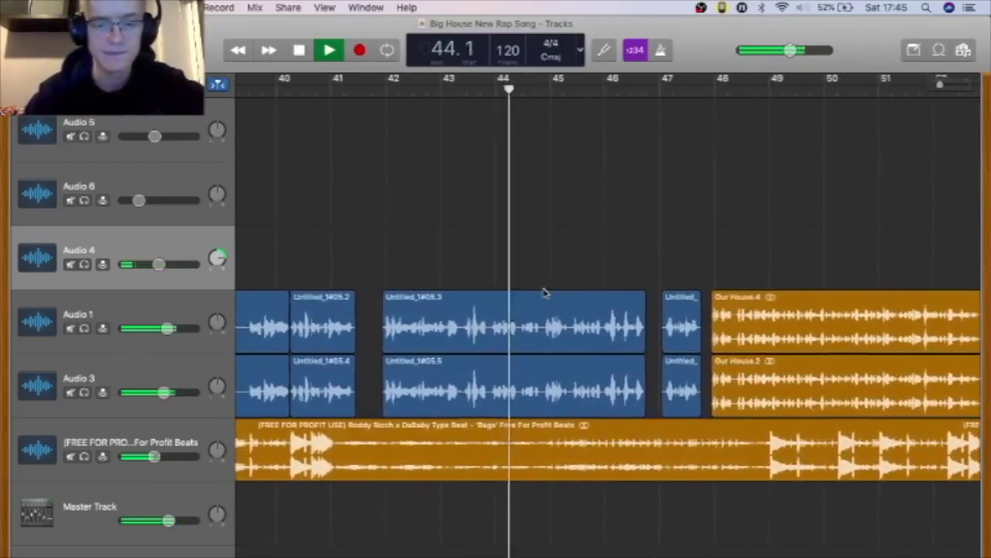
{"action": "scroll", "coordinate": [543, 292], "scroll_direction": "left", "scroll_amount": 1}
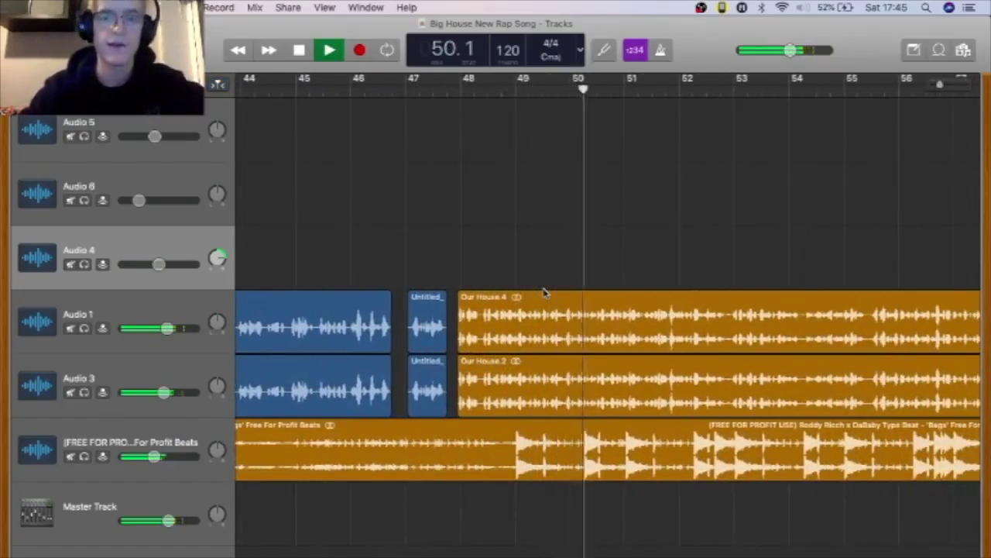
Listen to the Our House verse on Audio 1 and Audio 3 in the full mix, stopping playback at bar 58.4
{"action": "key", "text": "super+Left"}
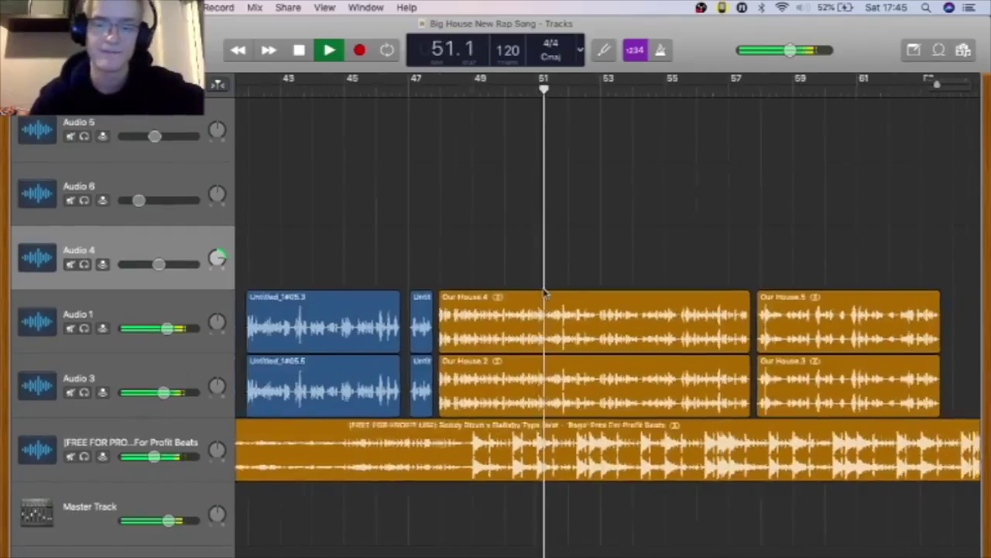
{"action": "key", "text": "super+Left"}
{"action": "key", "text": "super+Left"}
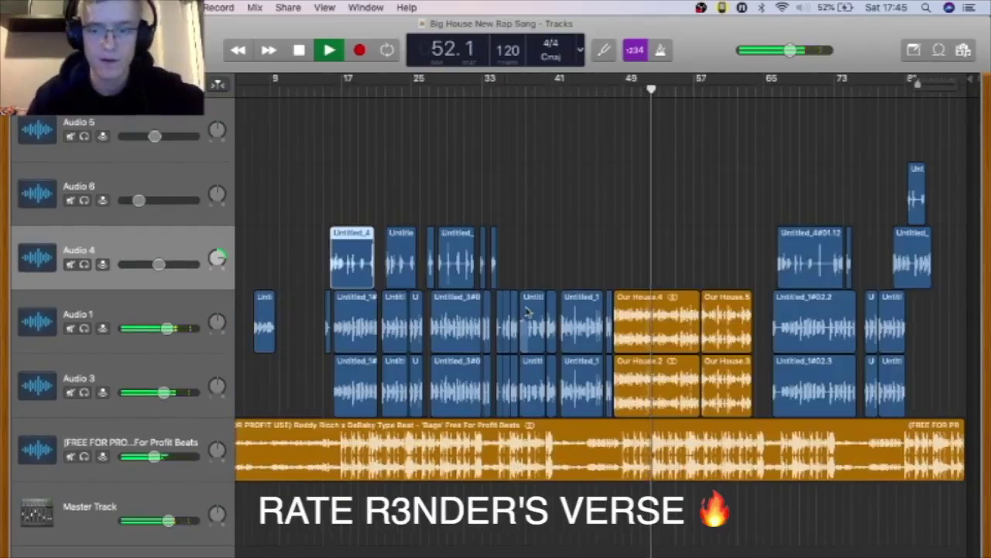
{"action": "key", "text": "super+Right"}
{"action": "key", "text": "super+Right"}
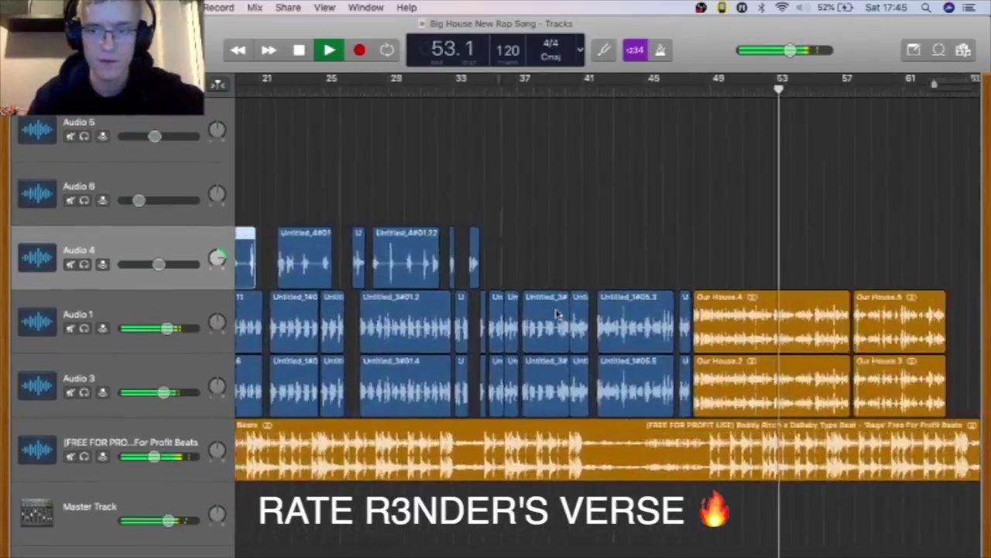
{"action": "scroll", "coordinate": [555, 314], "scroll_direction": "right", "scroll_amount": 10}
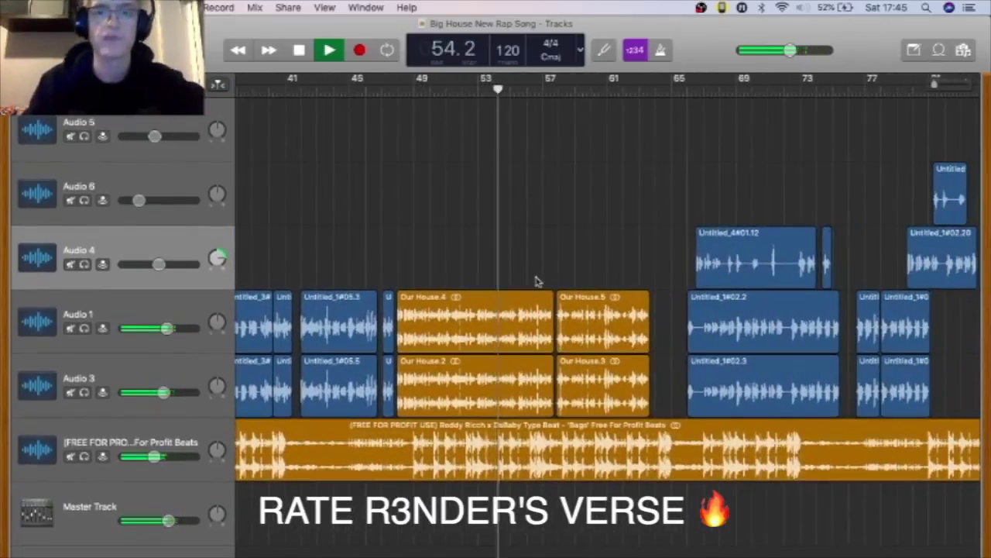
{"action": "scroll", "coordinate": [536, 281], "scroll_direction": "right", "scroll_amount": 2}
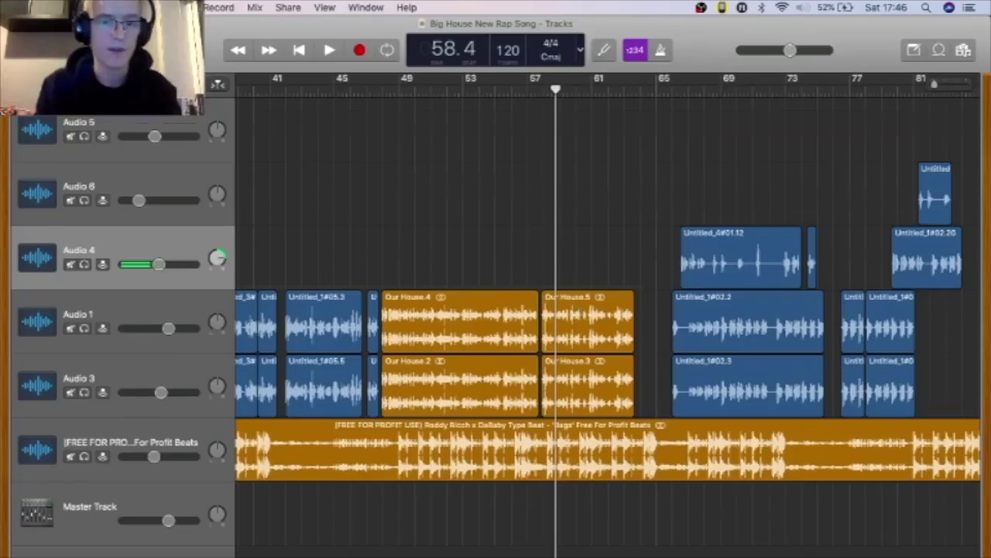
Show the track automation and place the playhead at bar 57.4, just before the volume dip on Audio 3
{"action": "key", "text": "a"}
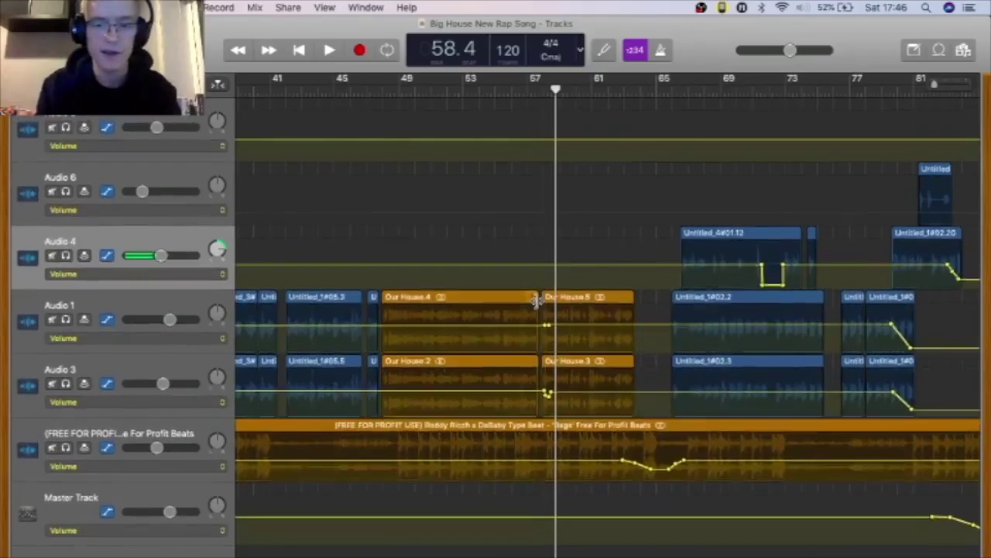
{"action": "key", "text": "super+Right"}
{"action": "key", "text": "super+Right"}
{"action": "key", "text": "super+Right"}
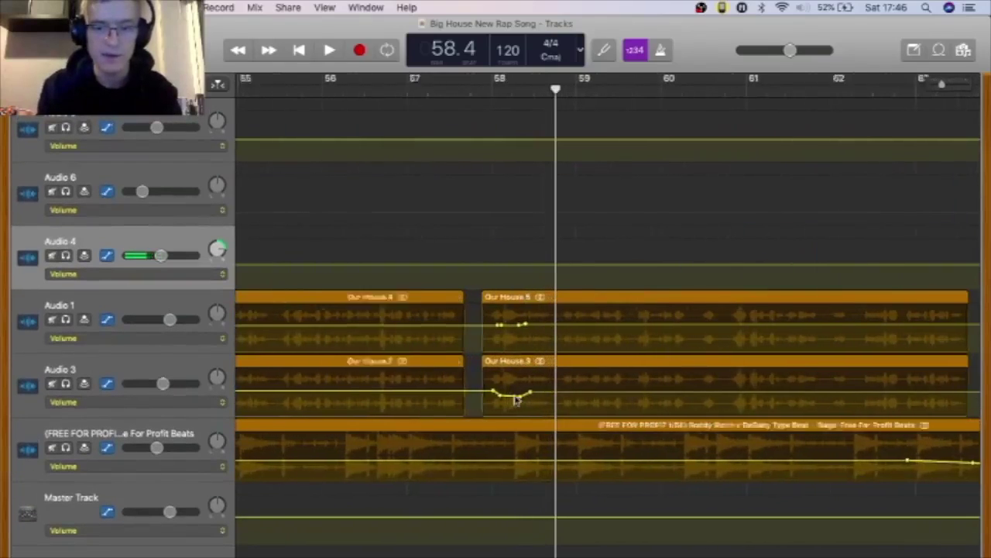
{"action": "key", "text": "super+Right"}
{"action": "left_click", "coordinate": [409, 90]}
{"action": "key", "text": "super+Left"}
{"action": "key", "text": "super+Left"}
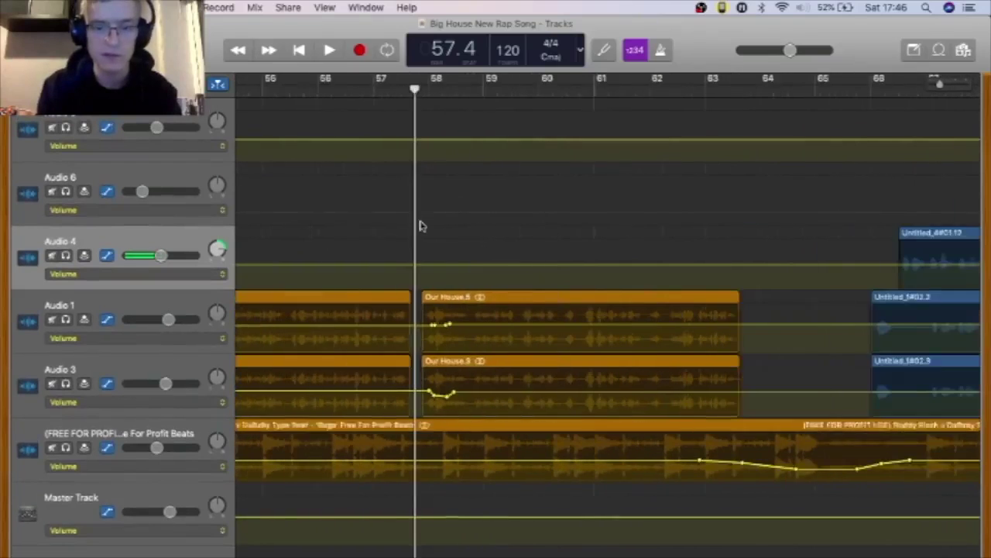
Examine the volume automation on Audio 1's first region and place the playhead at bar 6.2, ahead of it
{"action": "scroll", "coordinate": [420, 225], "scroll_direction": "left", "scroll_amount": 2}
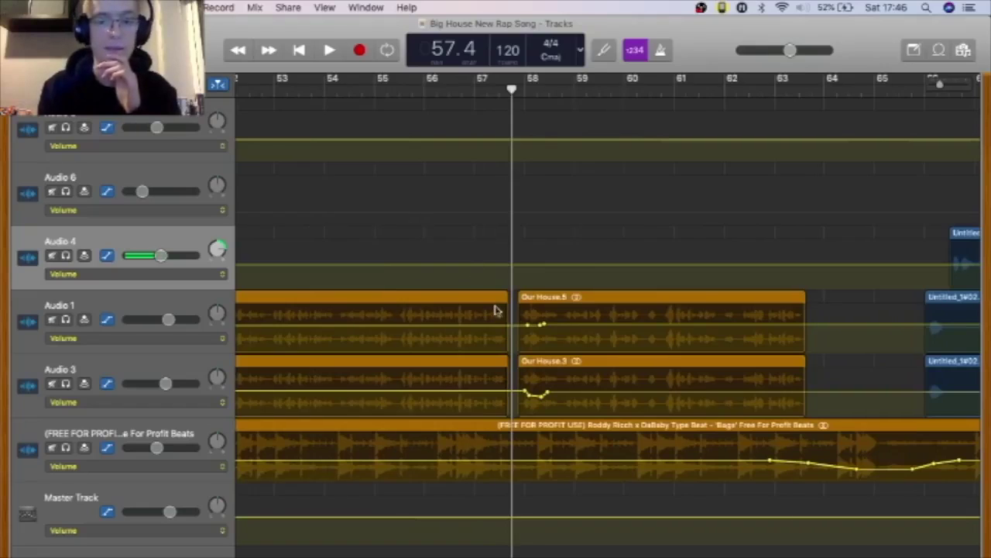
{"action": "key", "text": "super+Left"}
{"action": "key", "text": "super+Left"}
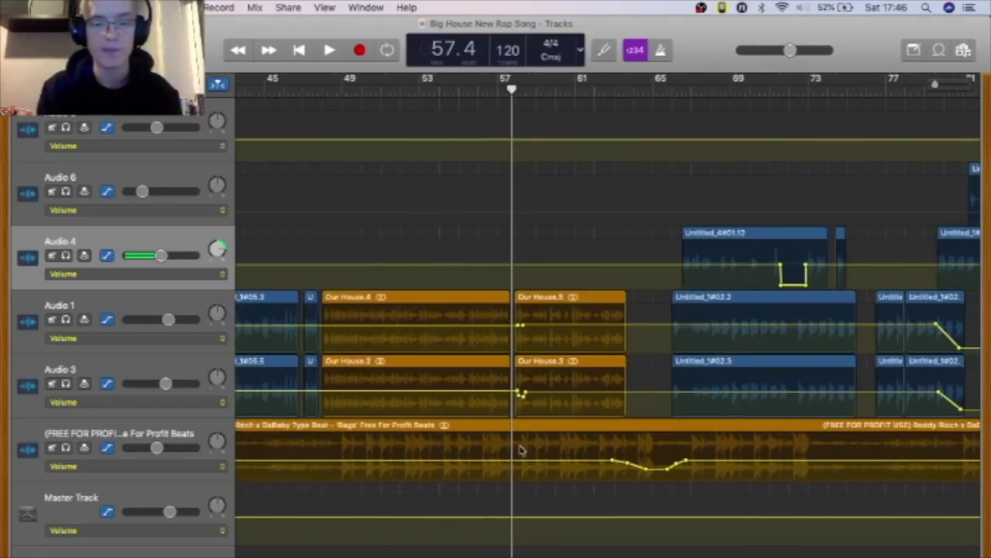
{"action": "scroll", "coordinate": [520, 450], "scroll_direction": "left", "scroll_amount": 15}
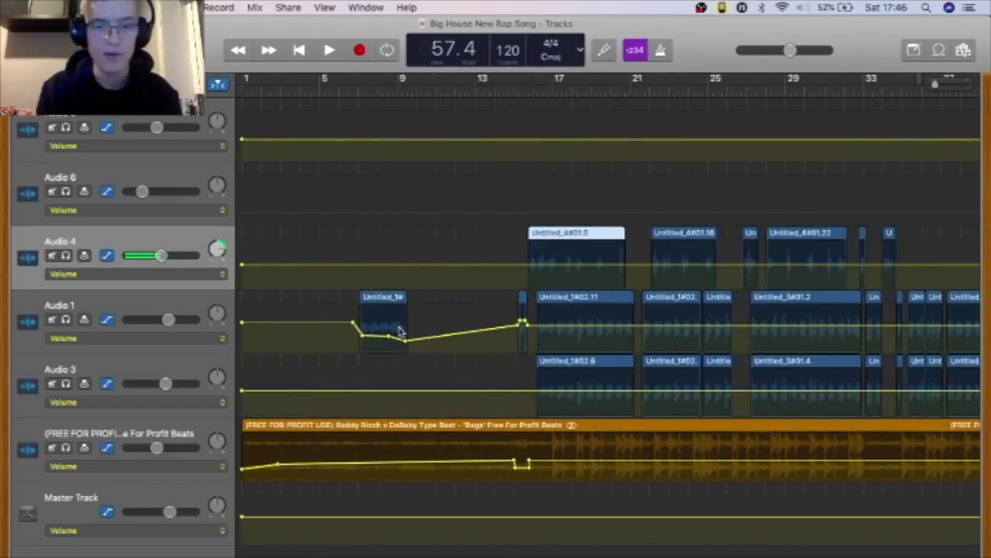
{"action": "key", "text": "super+Right"}
{"action": "key", "text": "super+Right"}
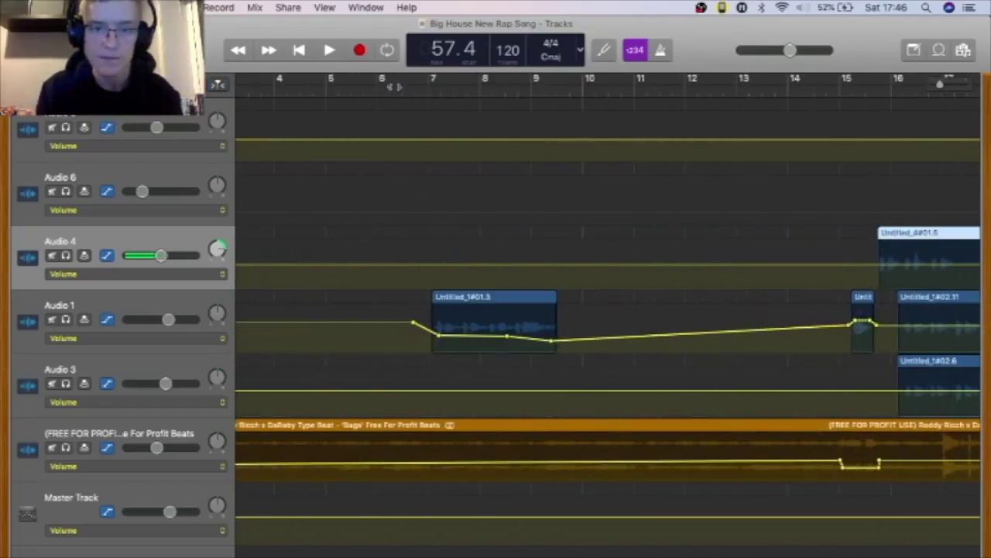
{"action": "left_click", "coordinate": [391, 86]}
{"action": "key", "text": "super+Right"}
{"action": "scroll", "coordinate": [503, 247], "scroll_direction": "left", "scroll_amount": 6}
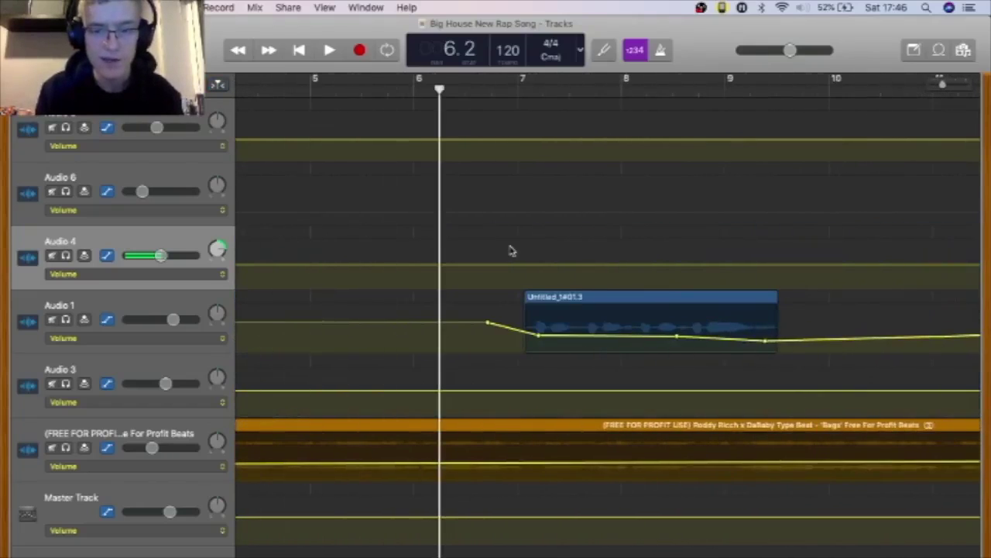
Solo the Audio 1 track and briefly run playback up to bar 6.4
{"action": "key", "text": "s"}
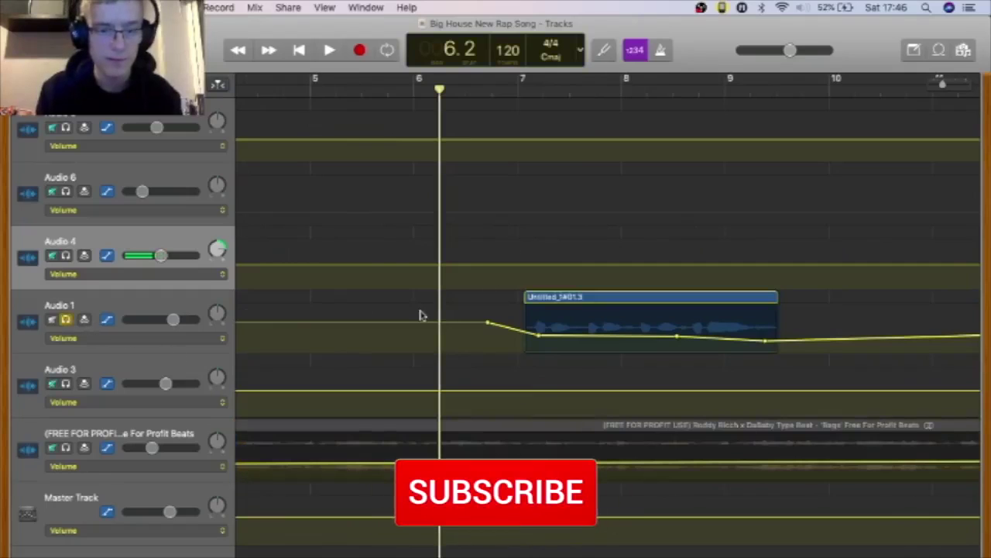
{"action": "scroll", "coordinate": [420, 314], "scroll_direction": "right", "scroll_amount": 3}
{"action": "key", "text": "space"}
{"action": "key", "text": "space"}
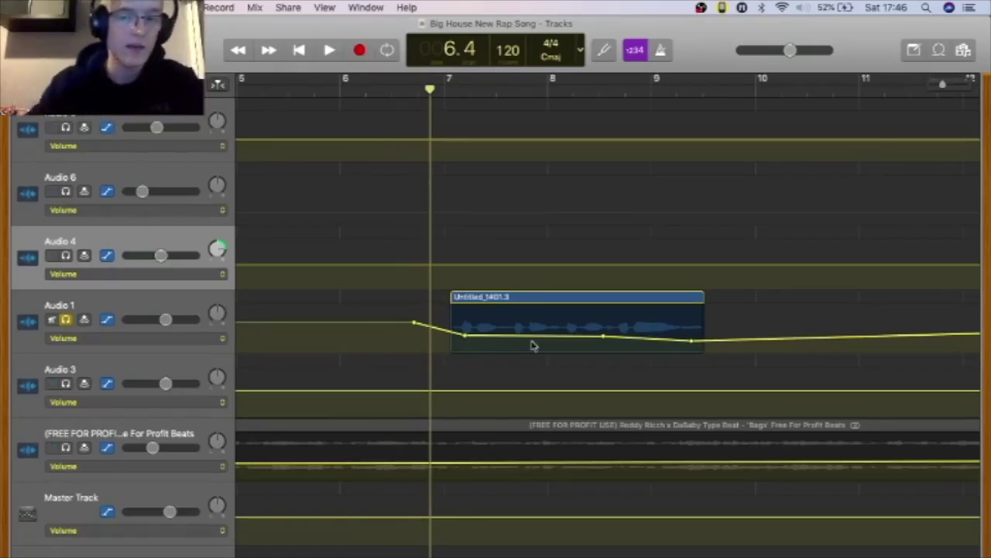
Play the first Audio 1 region soloed from bar 6.4, stopping at bar 8.2
{"action": "key", "text": "super+Left"}
{"action": "key", "text": "super+Left"}
{"action": "key", "text": "super+Left"}
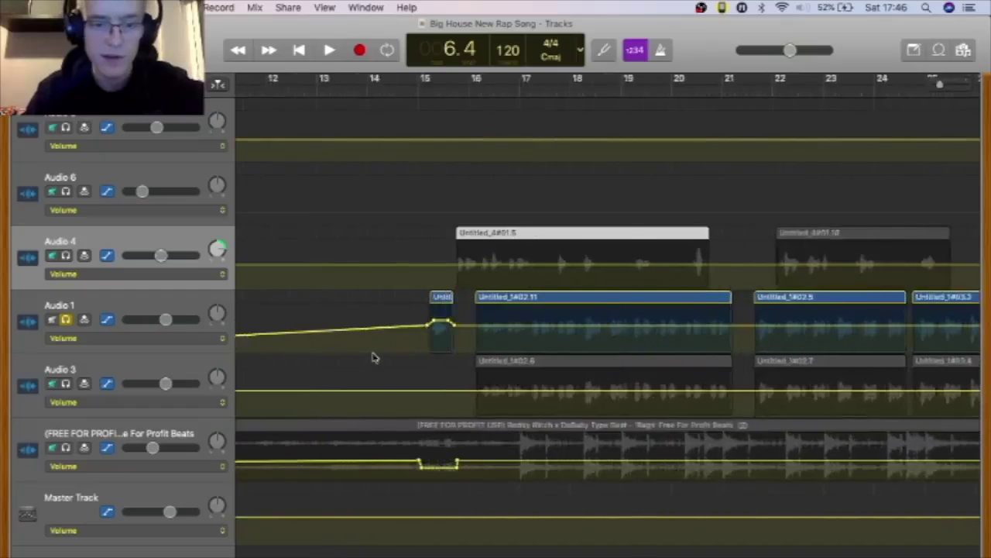
{"action": "scroll", "coordinate": [372, 357], "scroll_direction": "left", "scroll_amount": 5}
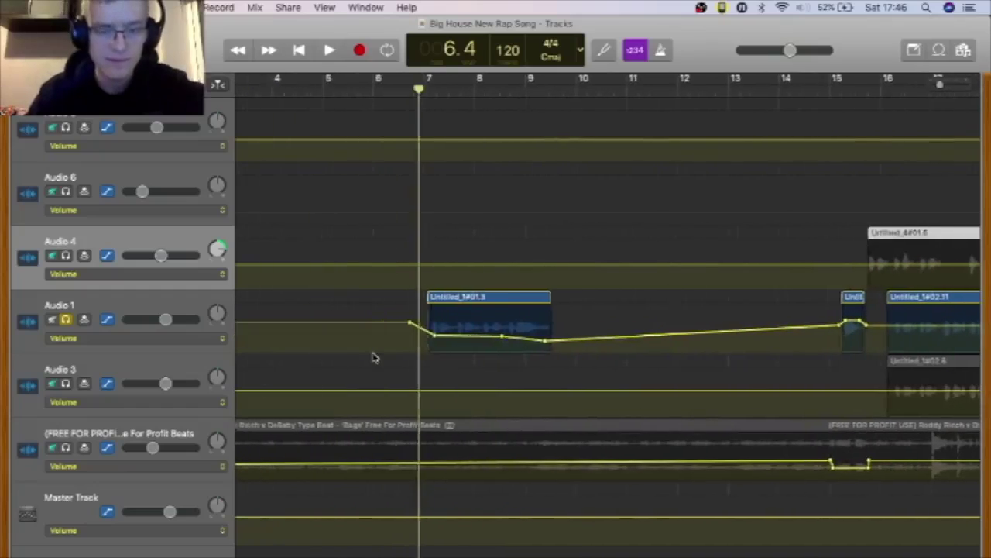
{"action": "key", "text": "space"}
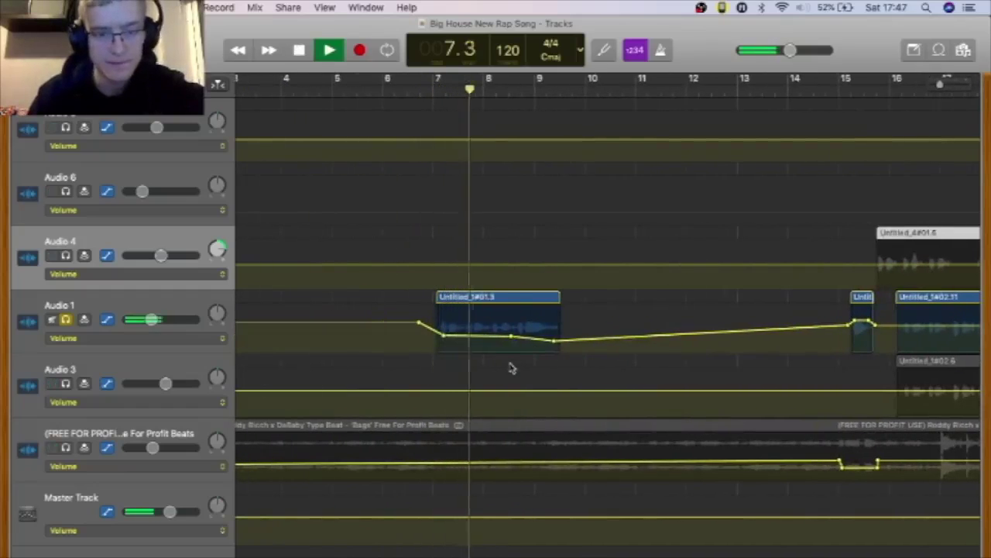
{"action": "key", "text": "space"}
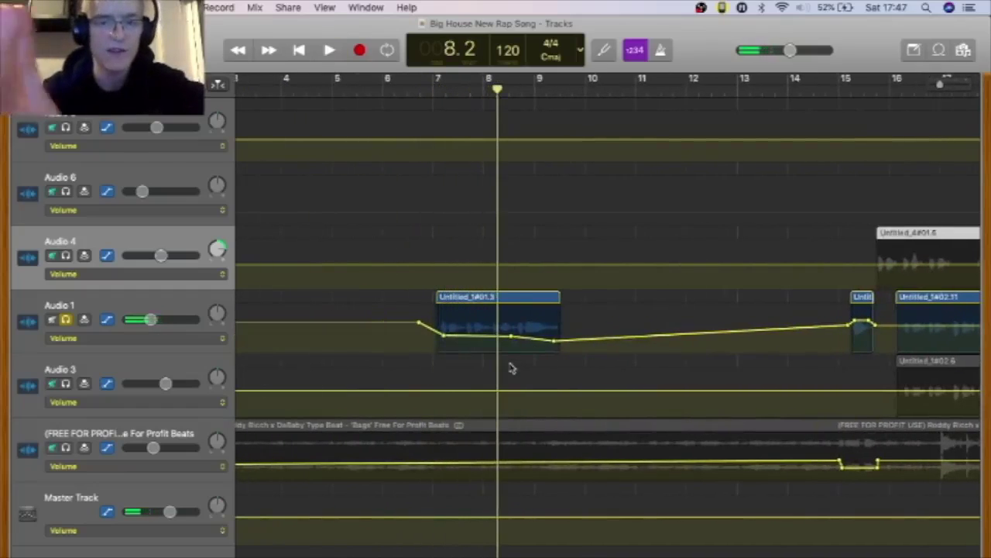
Examine the volume automation curves across the arrangement to about bar 77, returning to the first Audio 1 region
{"action": "key", "text": "super+Left"}
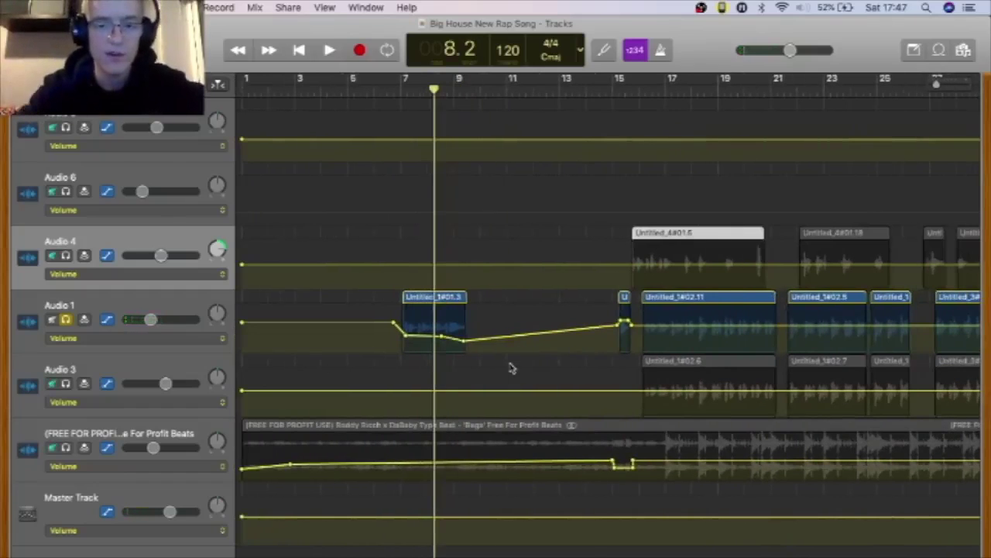
{"action": "scroll", "coordinate": [432, 319], "scroll_direction": "right", "scroll_amount": 10}
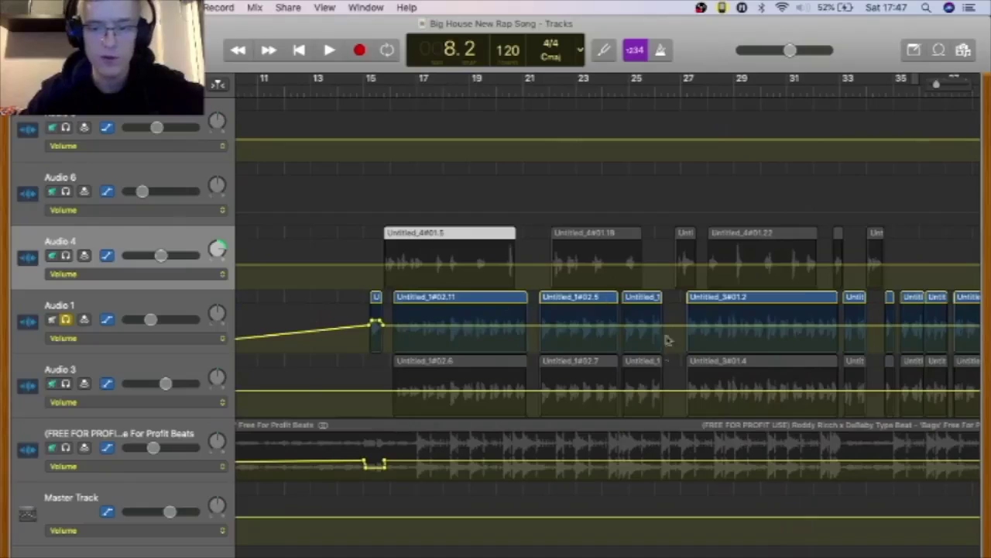
{"action": "scroll", "coordinate": [402, 343], "scroll_direction": "right", "scroll_amount": 6}
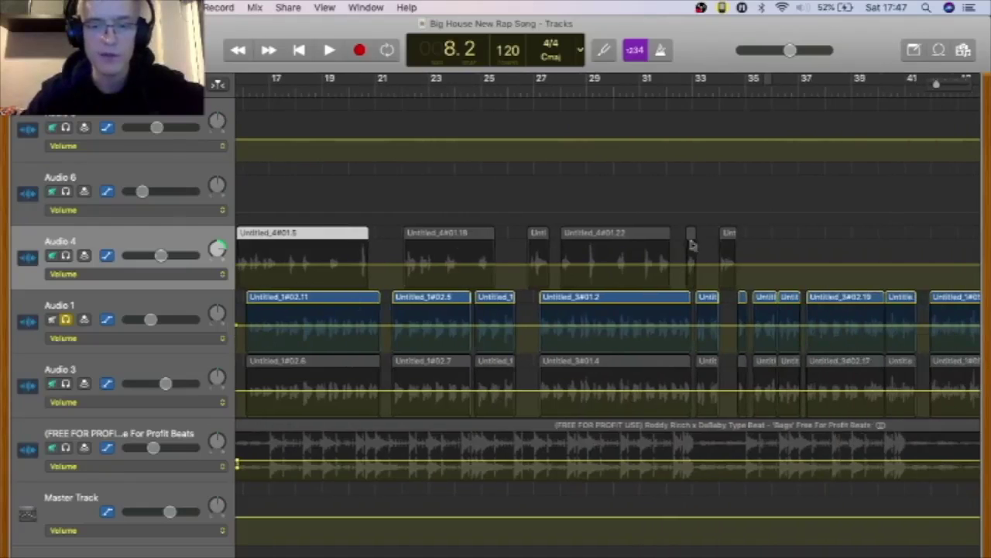
{"action": "scroll", "coordinate": [691, 245], "scroll_direction": "right", "scroll_amount": 8}
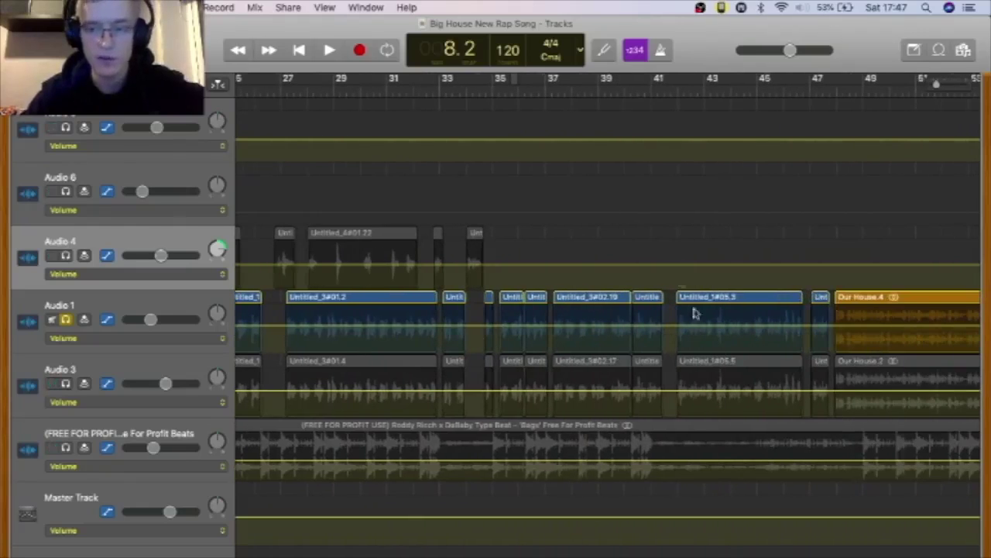
{"action": "scroll", "coordinate": [762, 358], "scroll_direction": "right", "scroll_amount": 20}
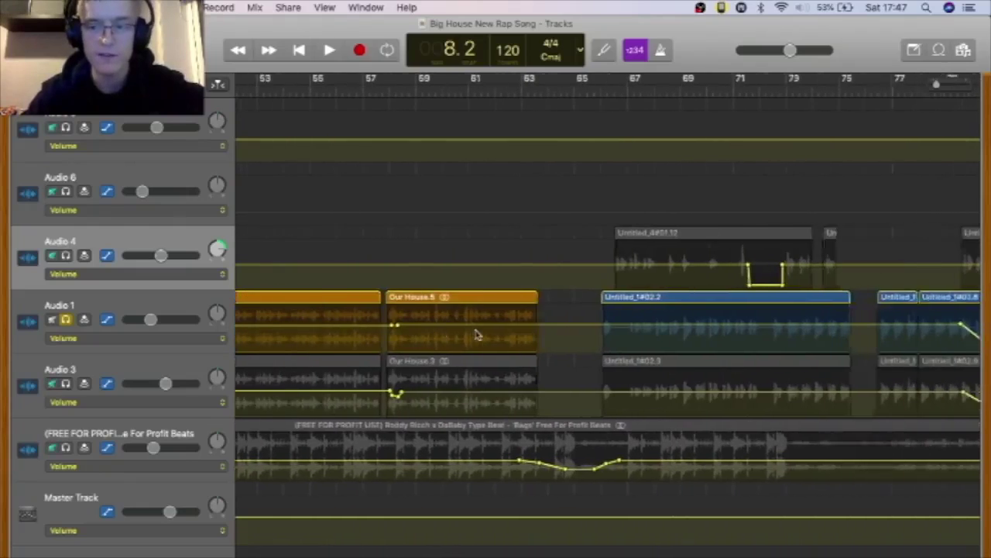
{"action": "scroll", "coordinate": [692, 300], "scroll_direction": "left", "scroll_amount": 20}
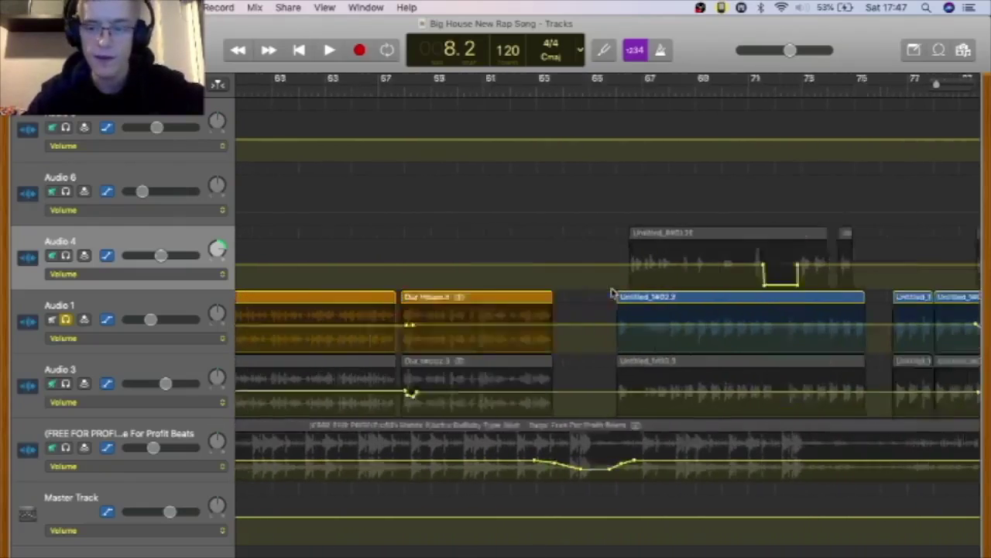
{"action": "scroll", "coordinate": [612, 292], "scroll_direction": "left", "scroll_amount": 8}
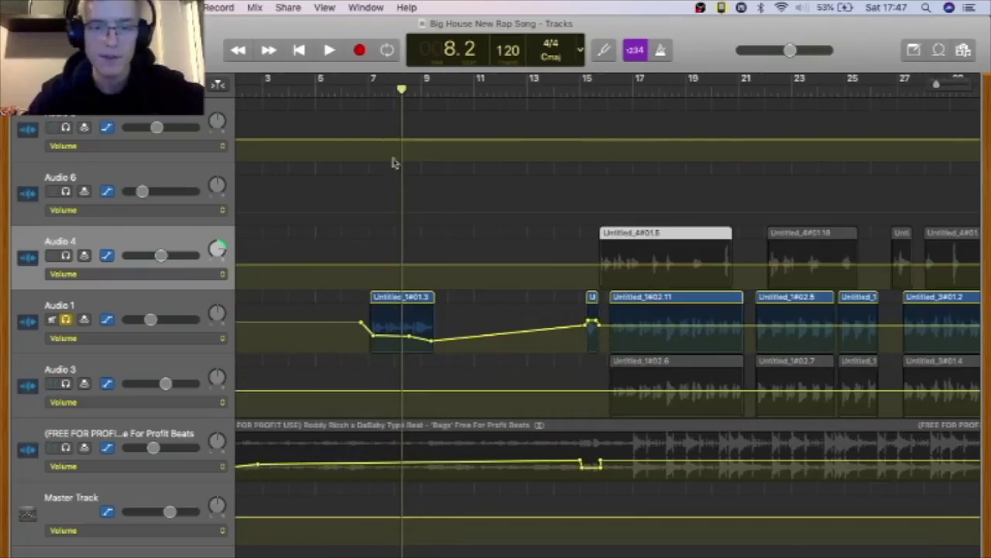
Replay the first Audio 1 region soloed past its end with the Audio 1 track selected, stopping at bar 9.3
{"action": "key", "text": "comma"}
{"action": "key", "text": "space"}
{"action": "scroll", "coordinate": [411, 190], "scroll_direction": "left", "scroll_amount": 2}
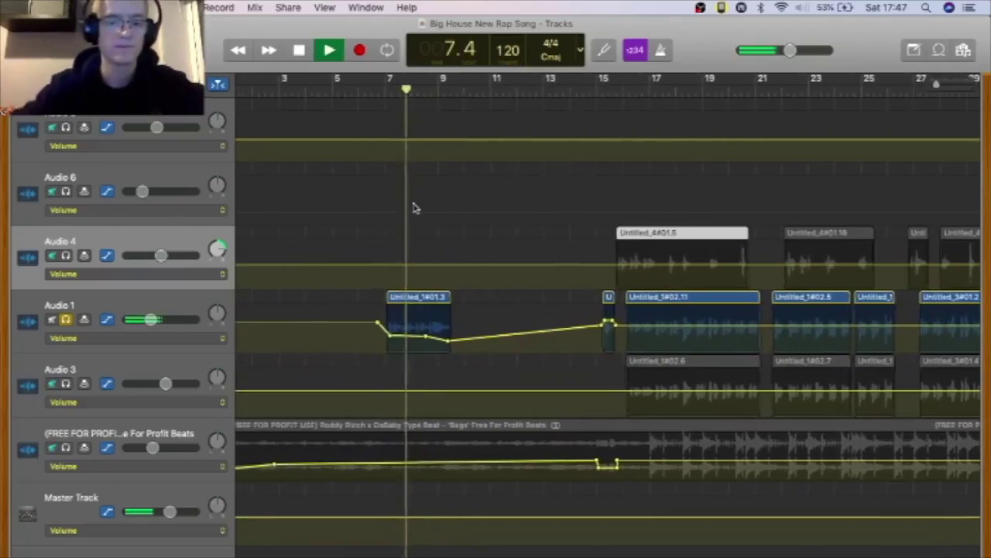
{"action": "left_click", "coordinate": [182, 305]}
{"action": "scroll", "coordinate": [450, 302], "scroll_direction": "up", "scroll_amount": 3}
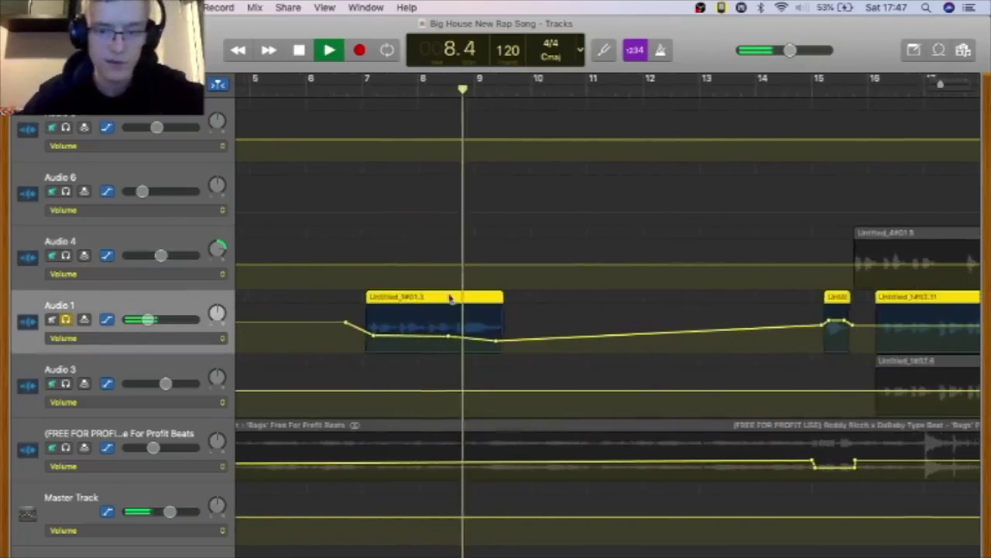
{"action": "scroll", "coordinate": [496, 314], "scroll_direction": "up", "scroll_amount": 3}
{"action": "key", "text": "space"}
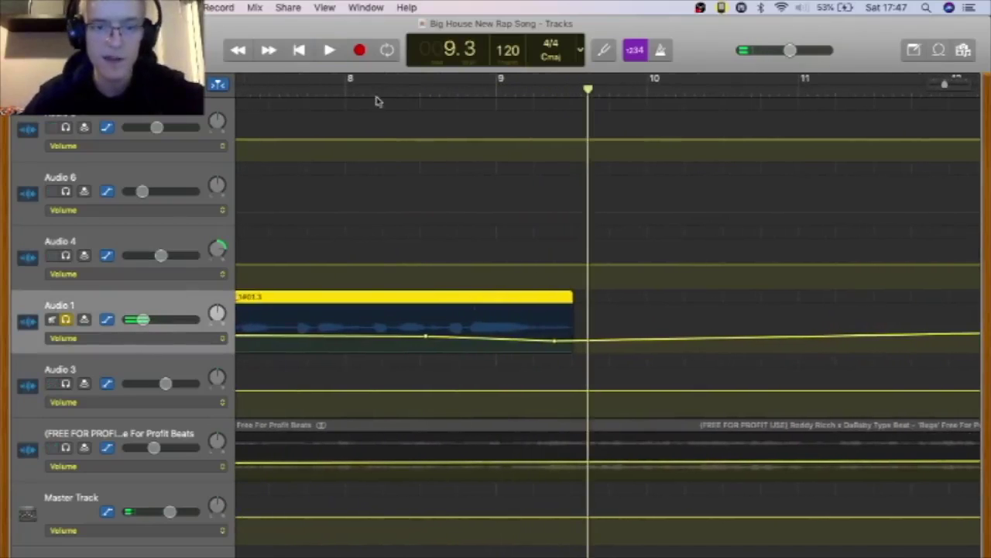
Replay the end of the first Audio 1 region, hide the track automation, and view the whole arrangement
{"action": "scroll", "coordinate": [520, 310], "scroll_direction": "down", "scroll_amount": 5}
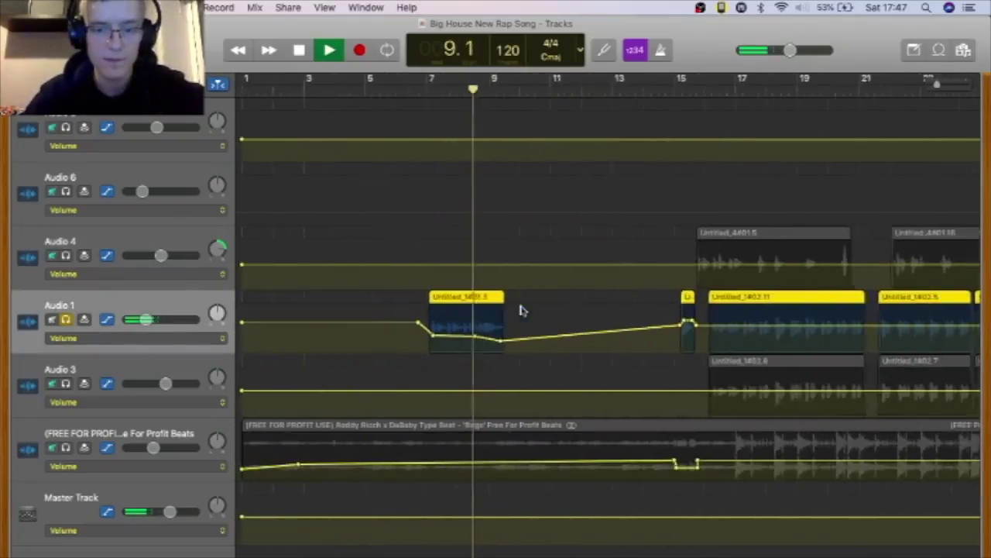
{"action": "key", "text": "a"}
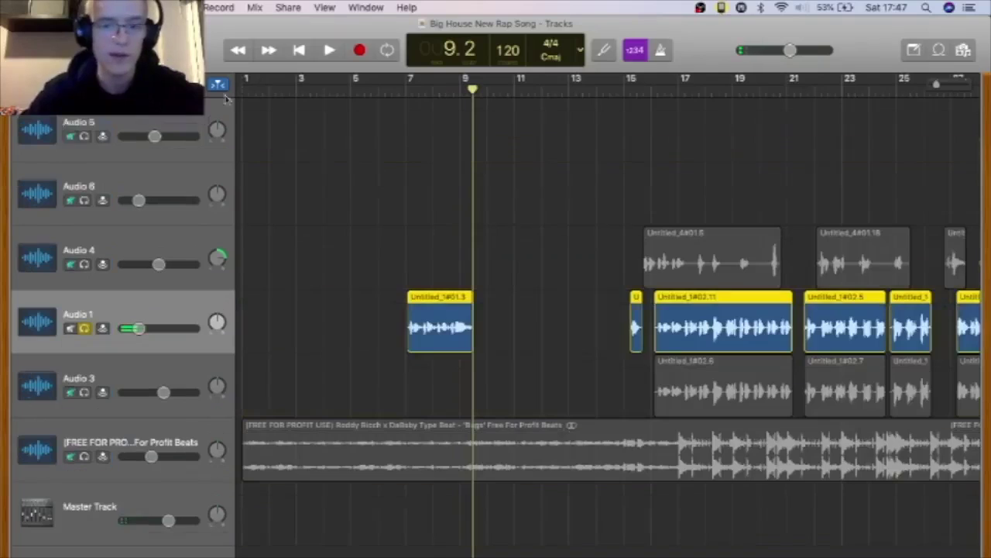
{"action": "scroll", "coordinate": [724, 122], "scroll_direction": "down", "scroll_amount": 10}
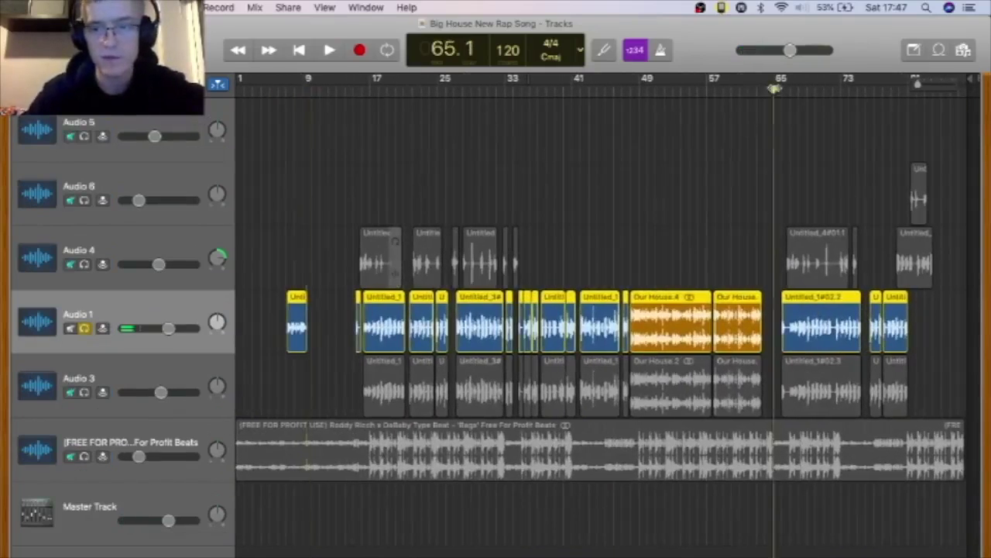
Compare the vocal regions starting at bar 66 on Audio 1 and Audio 3
{"action": "scroll", "coordinate": [620, 151], "scroll_direction": "up", "scroll_amount": 5}
{"action": "scroll", "coordinate": [620, 151], "scroll_direction": "right", "scroll_amount": 10}
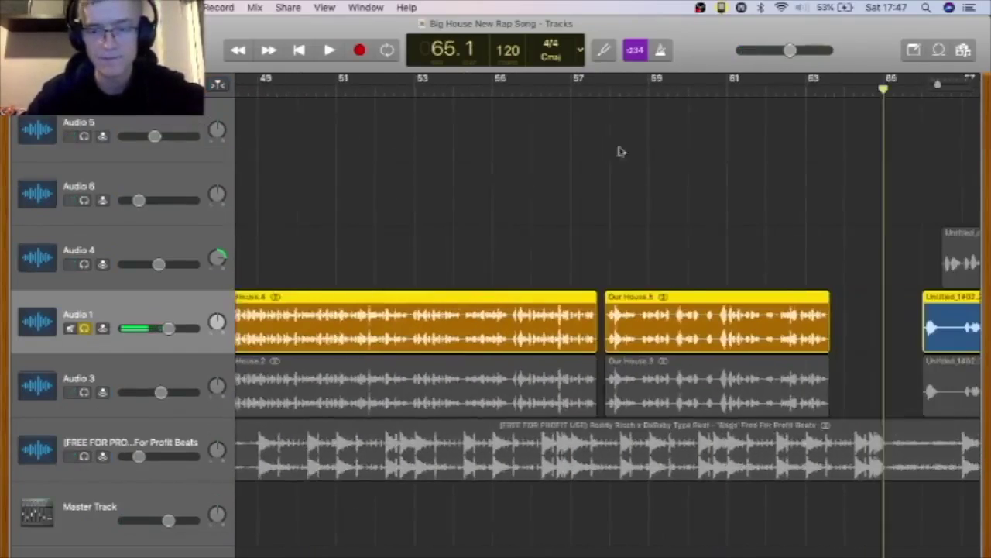
{"action": "scroll", "coordinate": [519, 186], "scroll_direction": "right", "scroll_amount": 5}
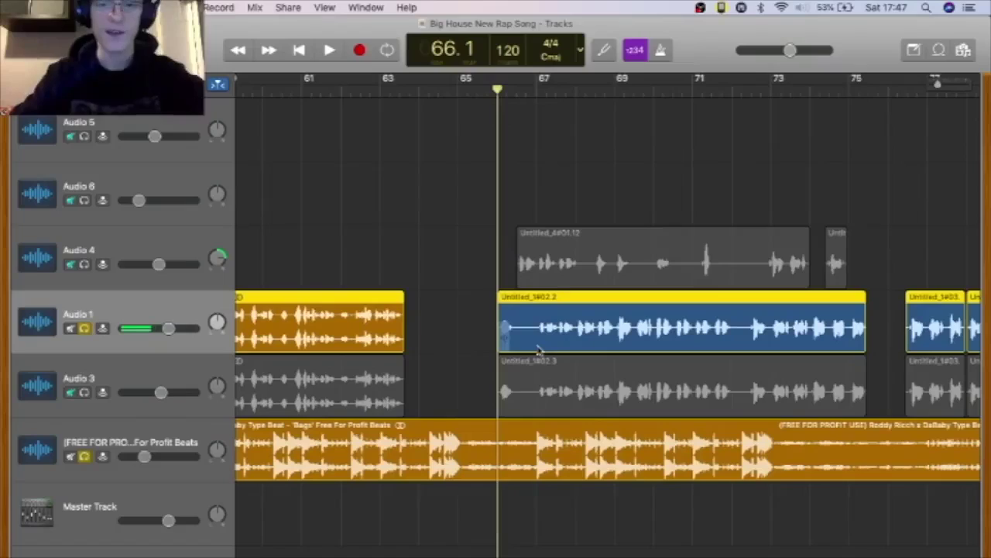
{"action": "left_click", "coordinate": [568, 395]}
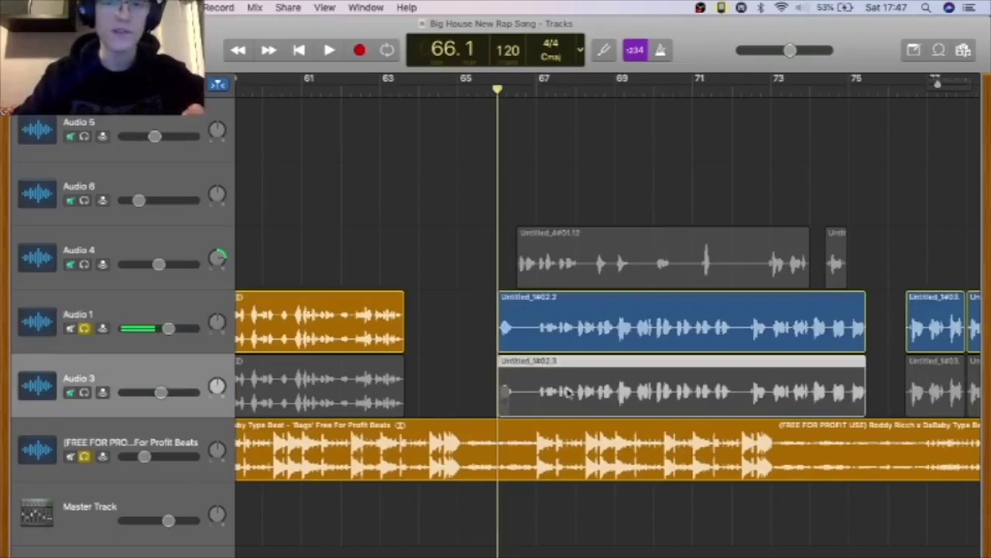
{"action": "left_click", "coordinate": [529, 324]}
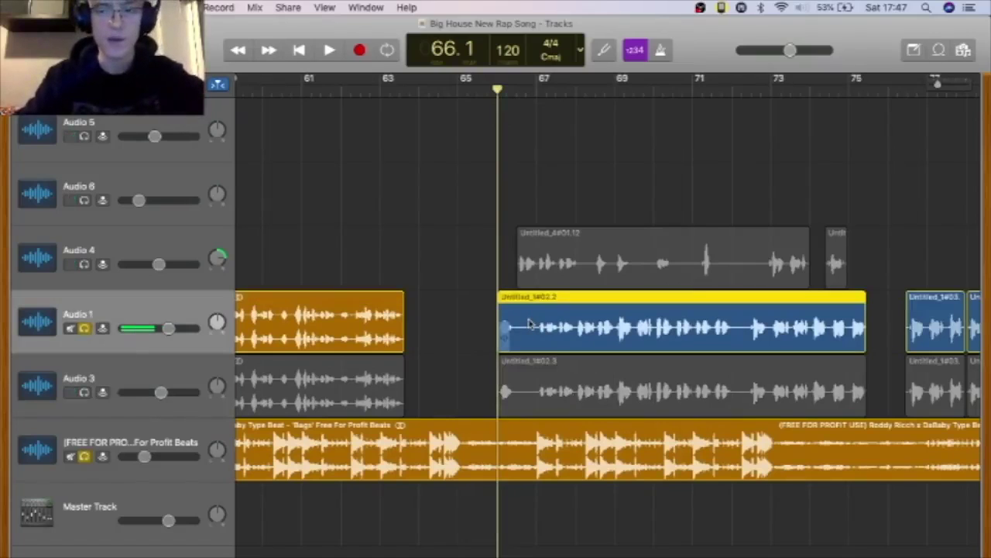
{"action": "left_click", "coordinate": [566, 376]}
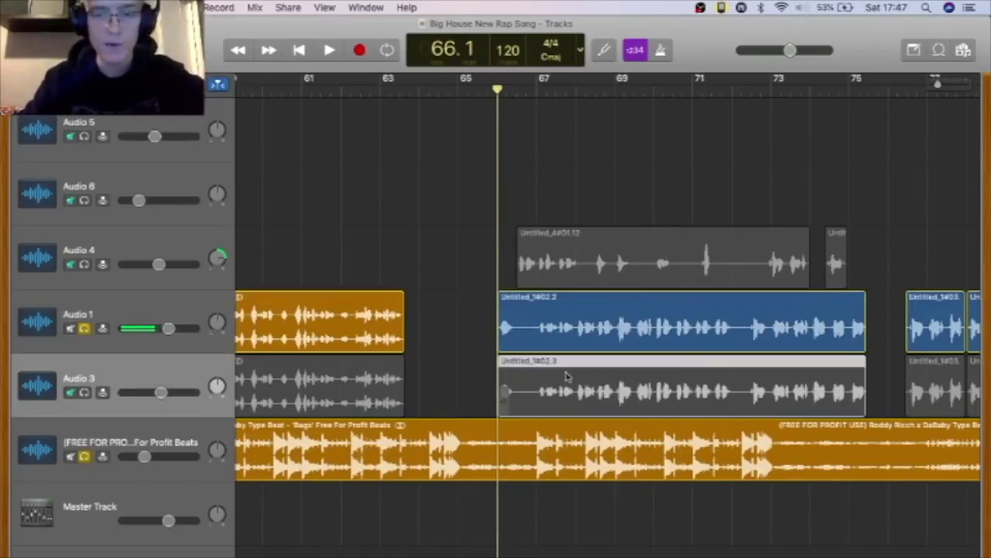
Unsolo Audio 1 and play the full mix from bar 66, stopping at bar 68.1
{"action": "left_click", "coordinate": [83, 328]}
{"action": "key", "text": "space"}
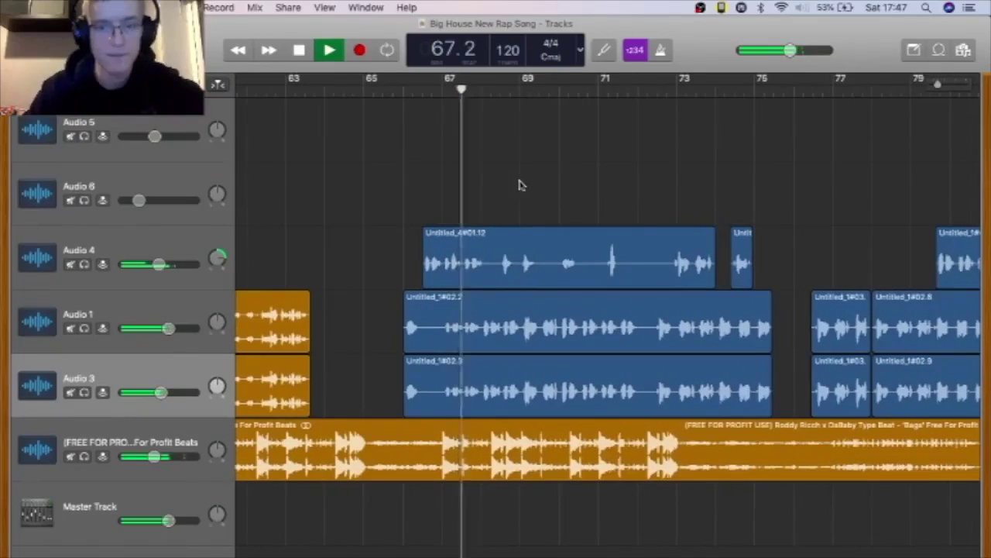
{"action": "key", "text": "space"}
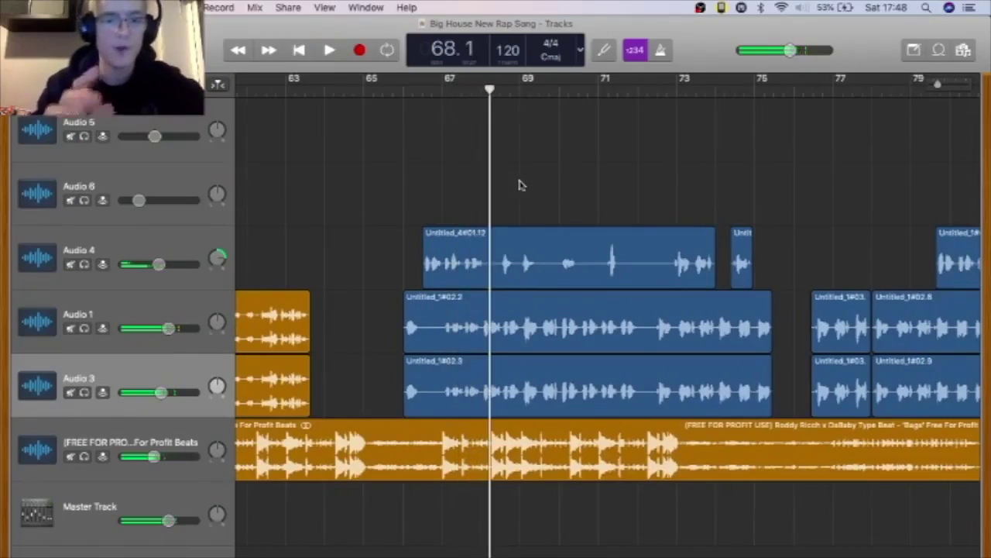
Solo Audio 4 and examine where its ad-lib regions sit across the arrangement, returning to the region near bar 67
{"action": "left_click", "coordinate": [430, 267]}
{"action": "left_click", "coordinate": [84, 265]}
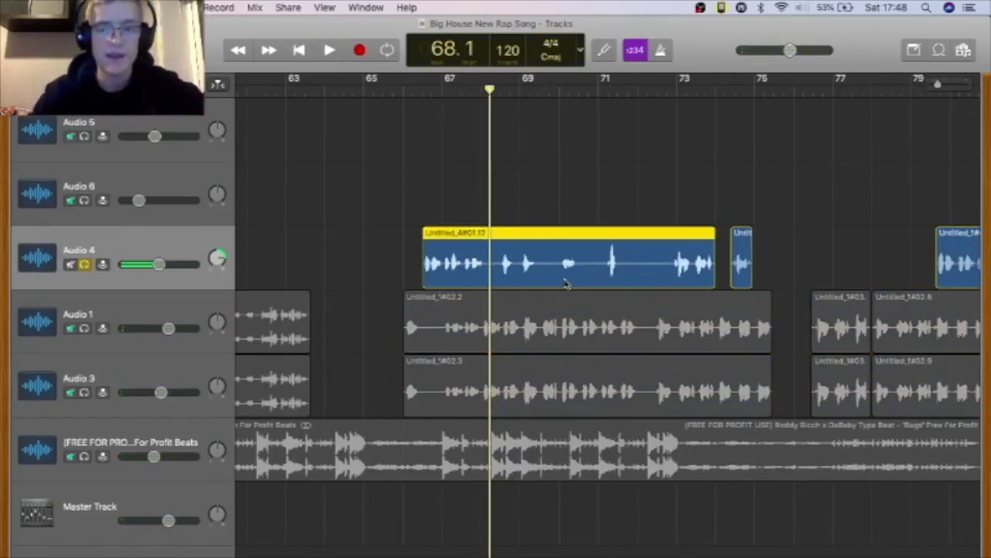
{"action": "key", "text": "super+Left"}
{"action": "key", "text": "super+Left"}
{"action": "key", "text": "super+Left"}
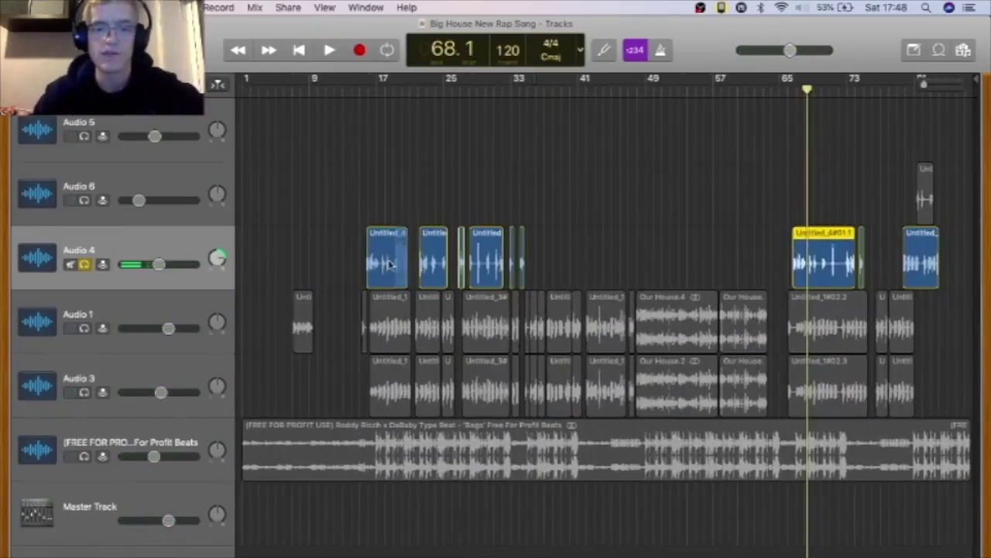
{"action": "key", "text": "super+Right"}
{"action": "key", "text": "super+Right"}
{"action": "key", "text": "super+Right"}
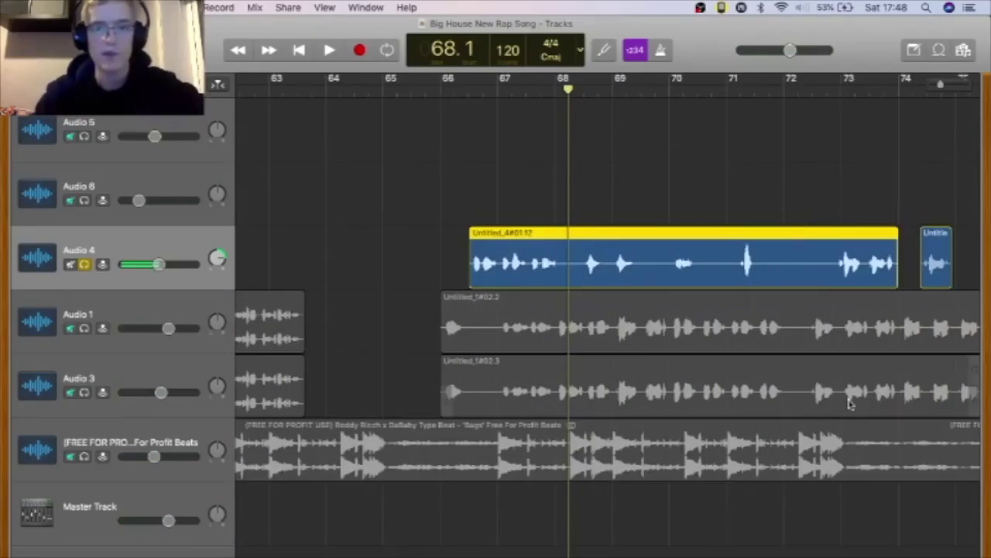
{"action": "key", "text": "super+Left"}
{"action": "key", "text": "super+Left"}
{"action": "key", "text": "super+Left"}
{"action": "key", "text": "super+Right"}
{"action": "key", "text": "super+Right"}
{"action": "key", "text": "super+Right"}
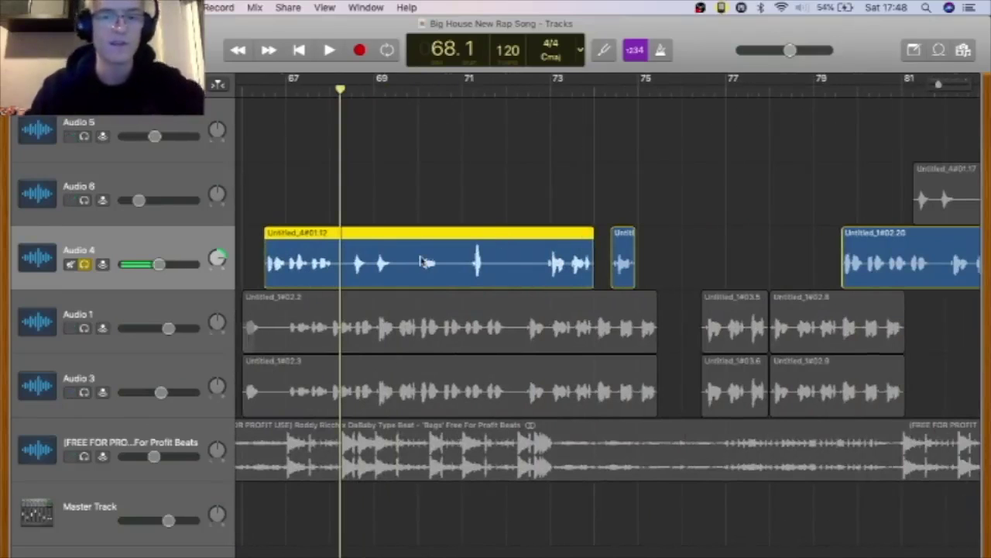
Play soloed Audio 4 from bar 68.1, unsolo it during playback, and switch the position display to Beats & Time
{"action": "key", "text": "space"}
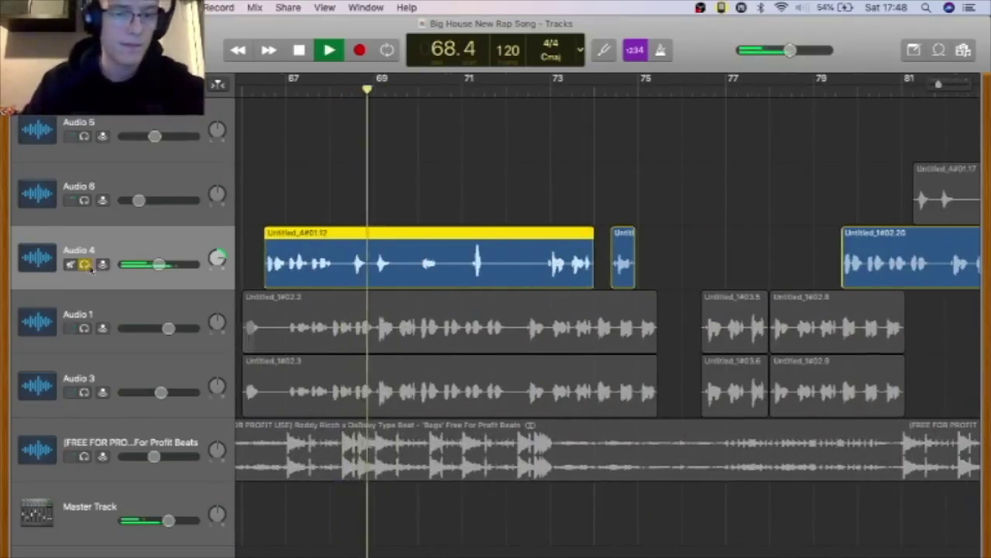
{"action": "key", "text": "s"}
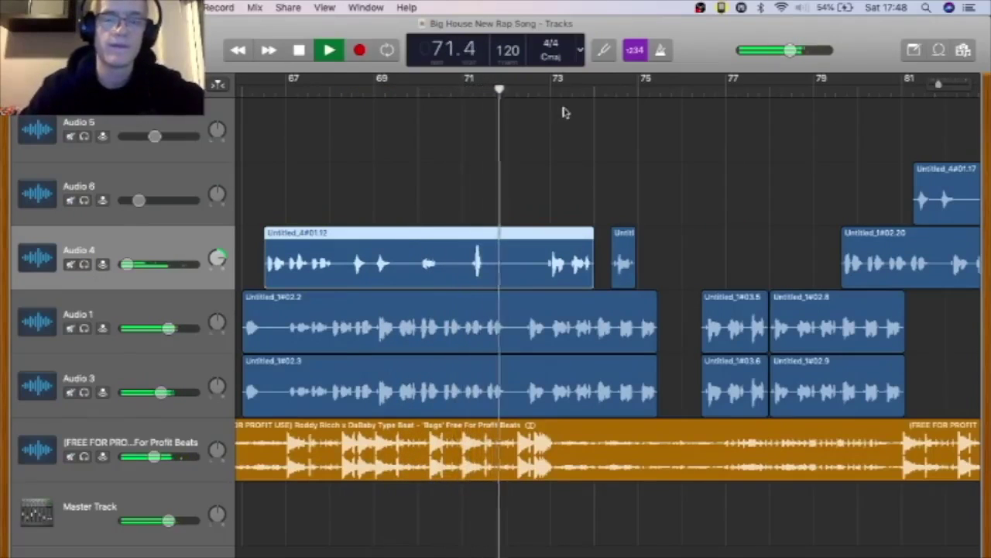
{"action": "left_click", "coordinate": [579, 50]}
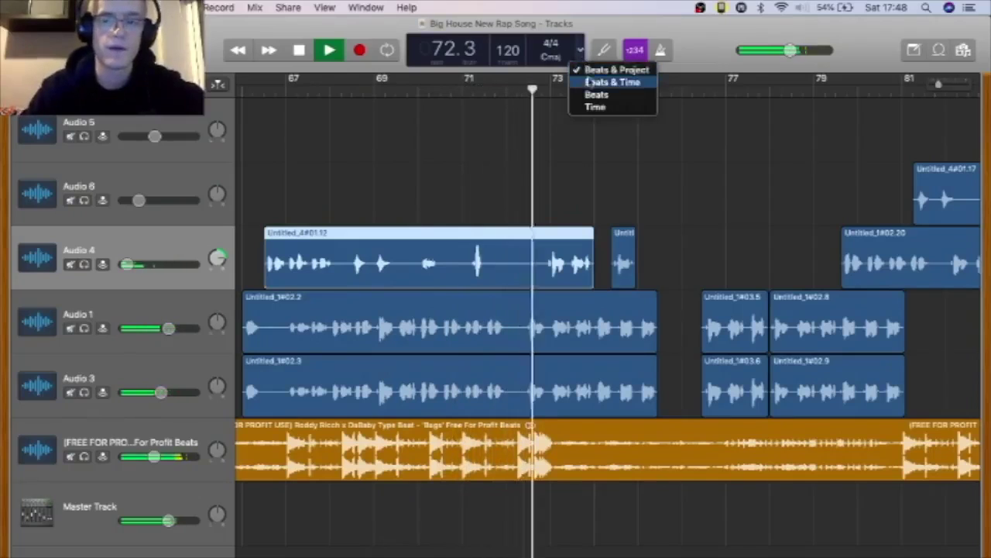
{"action": "left_click", "coordinate": [599, 202]}
Follow the full mix to about bar 80, then stop and move the playhead back to bar 79.1
{"action": "scroll", "coordinate": [597, 205], "scroll_direction": "right", "scroll_amount": 3}
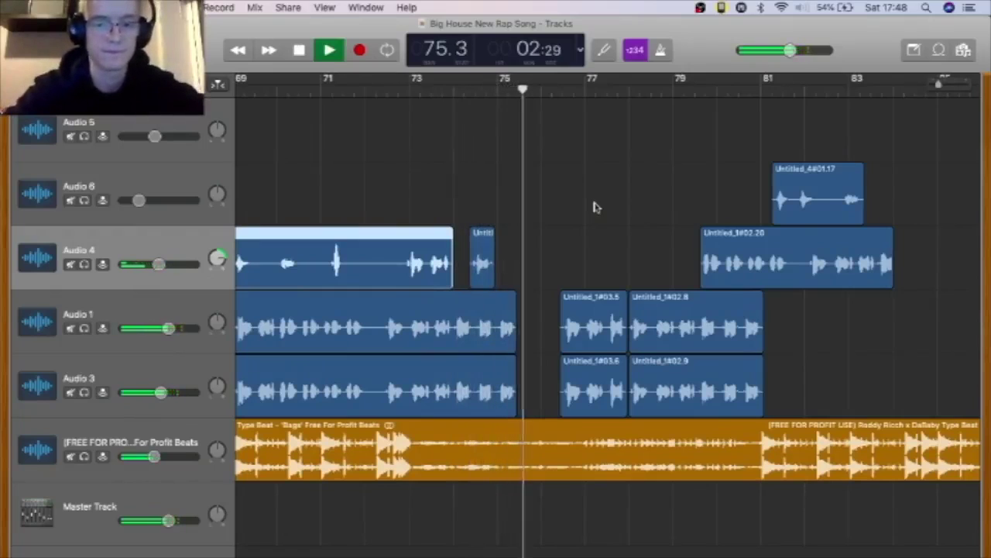
{"action": "scroll", "coordinate": [595, 207], "scroll_direction": "right", "scroll_amount": 3}
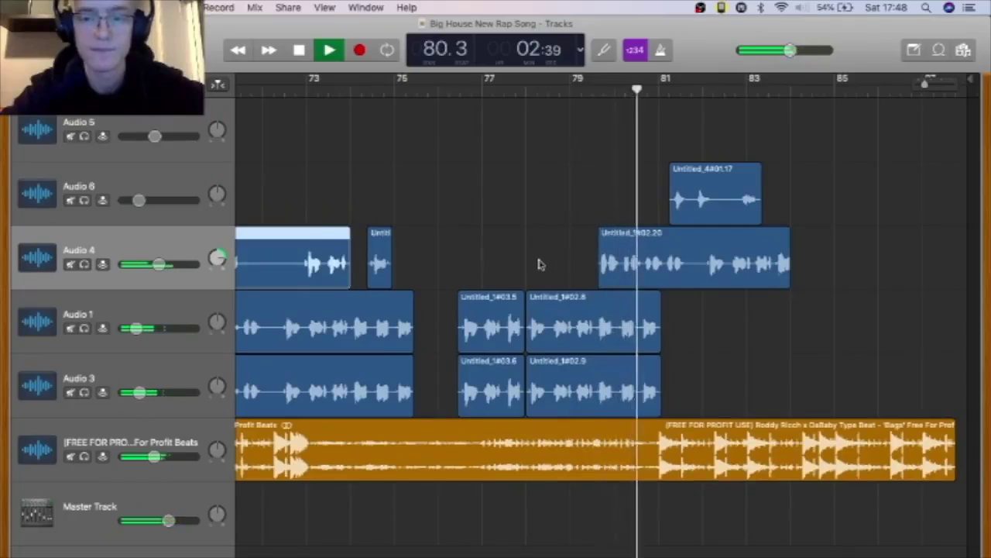
{"action": "key", "text": "space"}
{"action": "key", "text": "comma"}
{"action": "key", "text": "comma"}
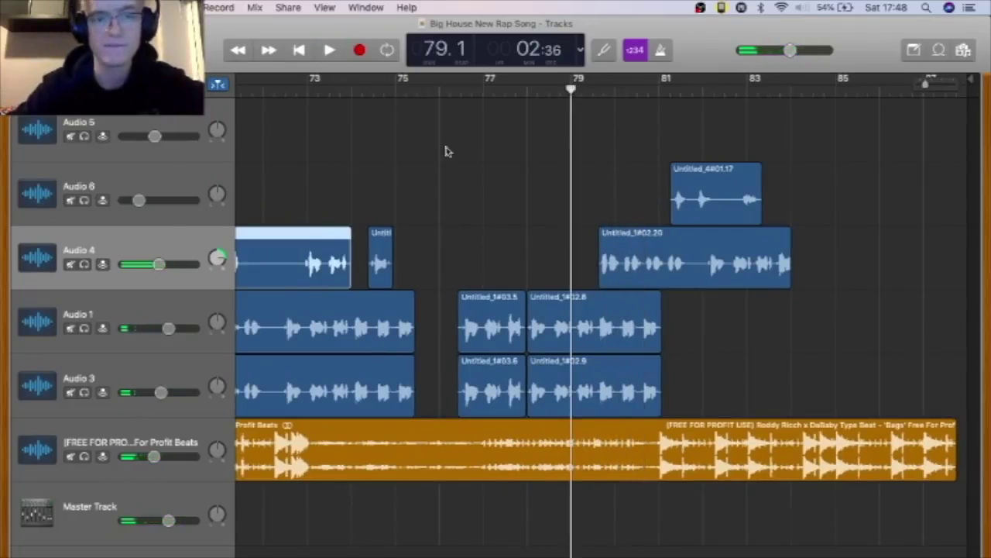
Show the track automation and examine Audio 1's closing volume fade near bars 79 to 81 with the track soloed
{"action": "key", "text": "a"}
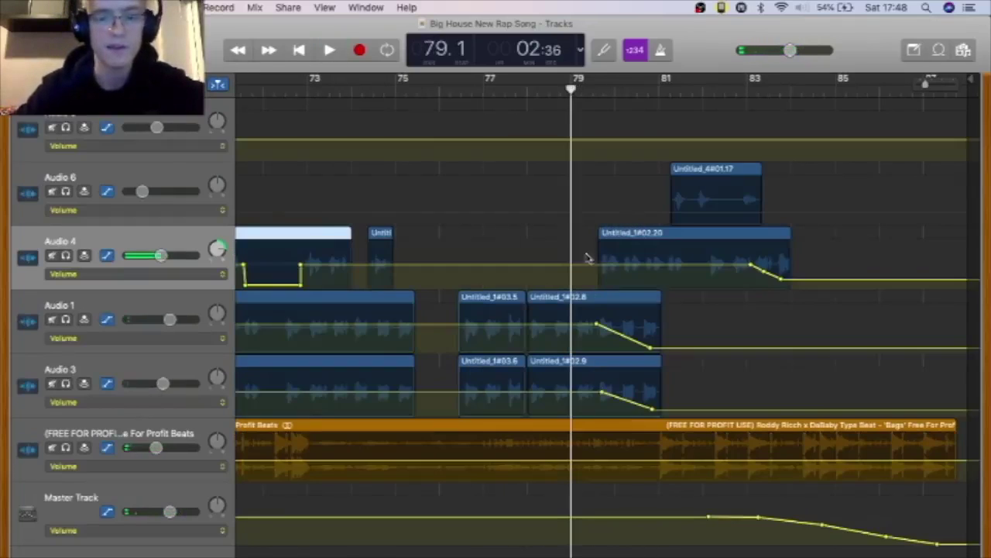
{"action": "left_click", "coordinate": [93, 308]}
{"action": "key", "text": "s"}
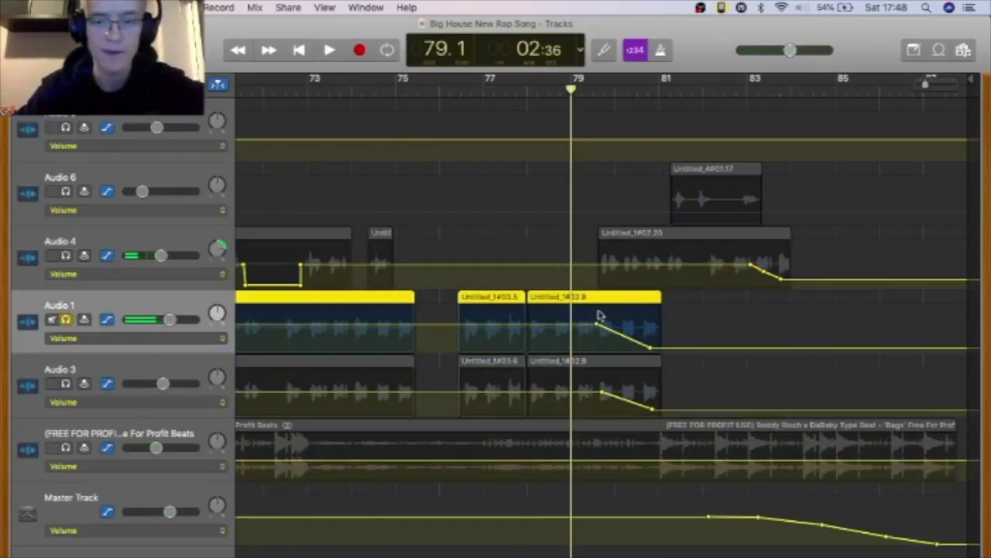
{"action": "key", "text": "super+Right"}
{"action": "scroll", "coordinate": [717, 338], "scroll_direction": "right", "scroll_amount": 5}
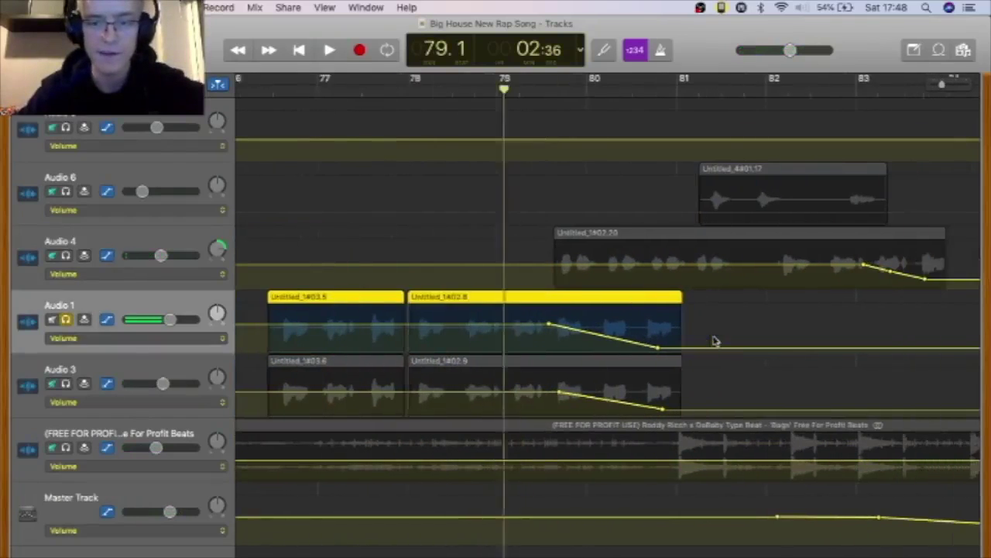
Select the last Audio 4 region, unsolo Audio 1, and play the full mix from bar 79.1 through the vocal fades
{"action": "left_click", "coordinate": [566, 235]}
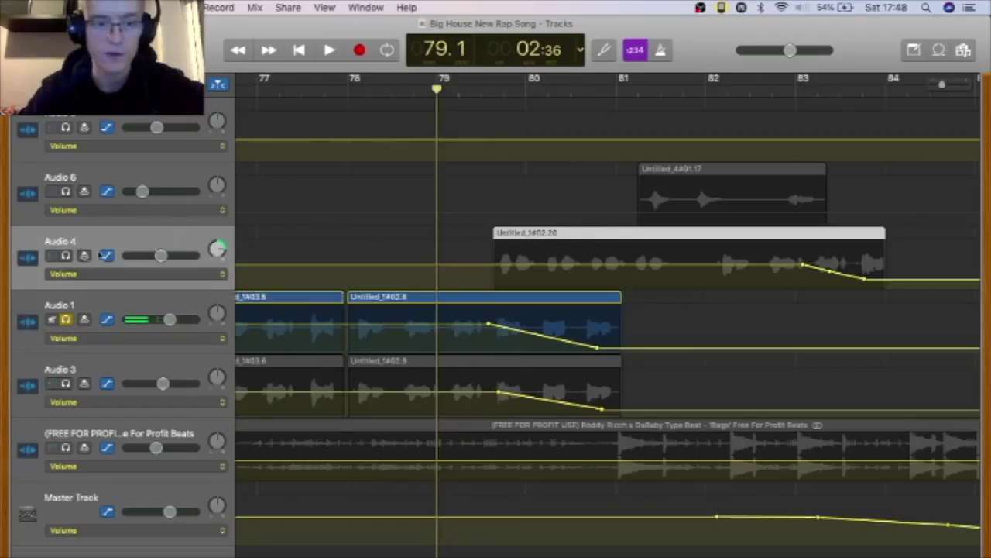
{"action": "left_click", "coordinate": [66, 320]}
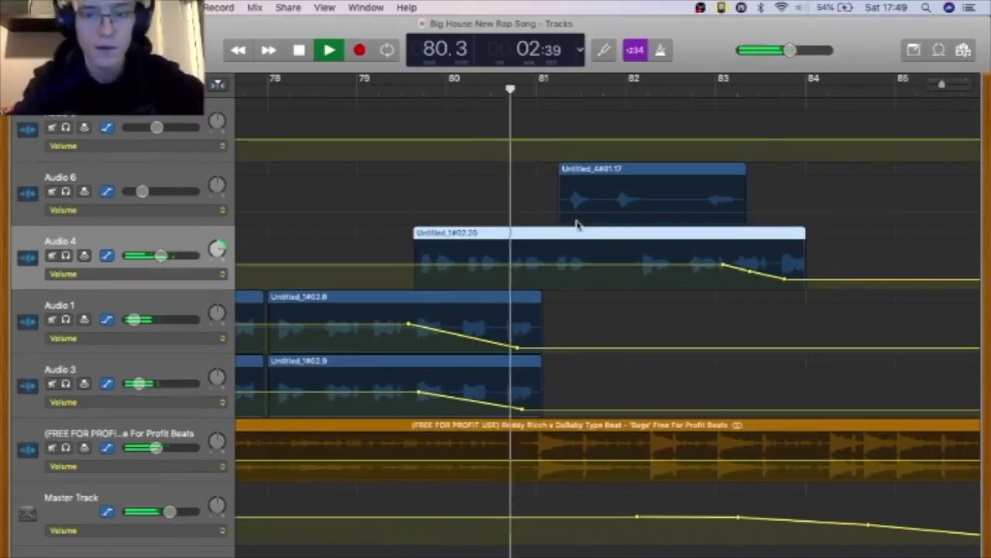
{"action": "key", "text": "space"}
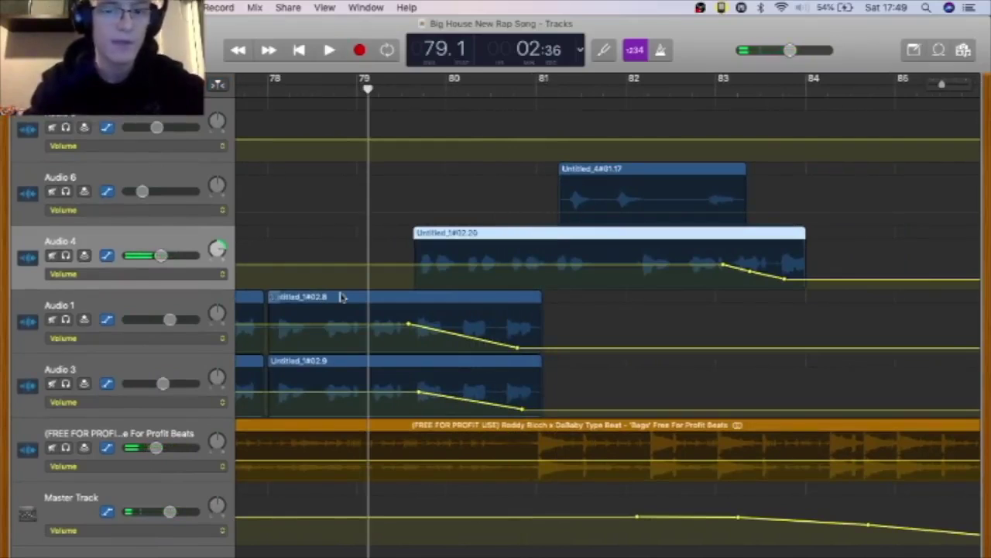
Select the last Audio 3 and Audio 4 regions in turn and play the outro from bar 79.1 to bar 83.4
{"action": "left_click", "coordinate": [387, 370]}
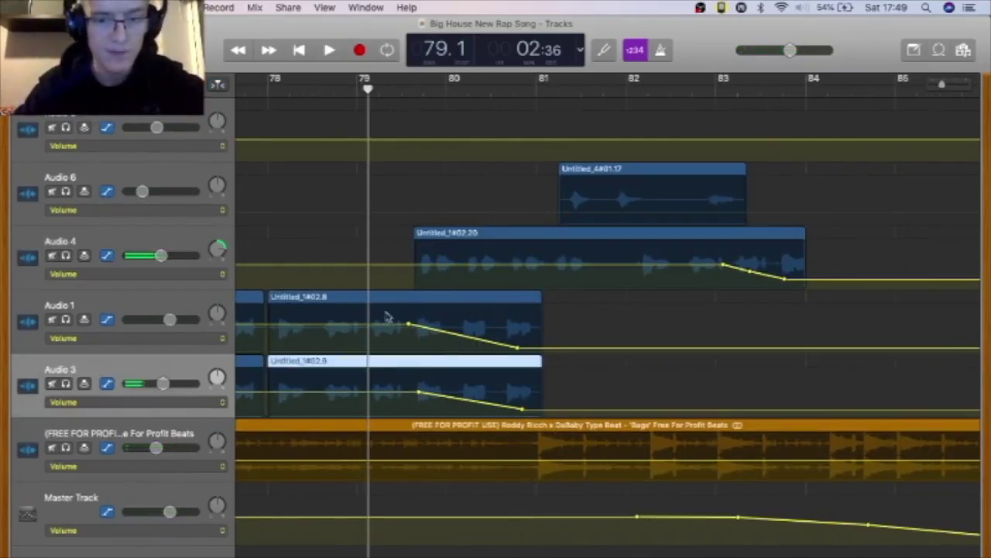
{"action": "left_click", "coordinate": [475, 233]}
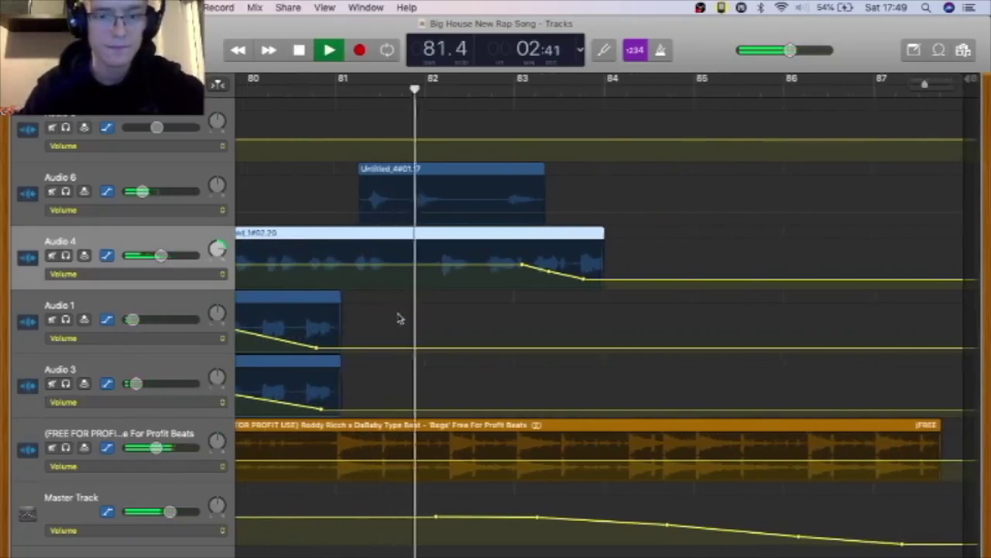
{"action": "scroll", "coordinate": [539, 201], "scroll_direction": "up", "scroll_amount": 3}
{"action": "scroll", "coordinate": [540, 201], "scroll_direction": "down", "scroll_amount": 4}
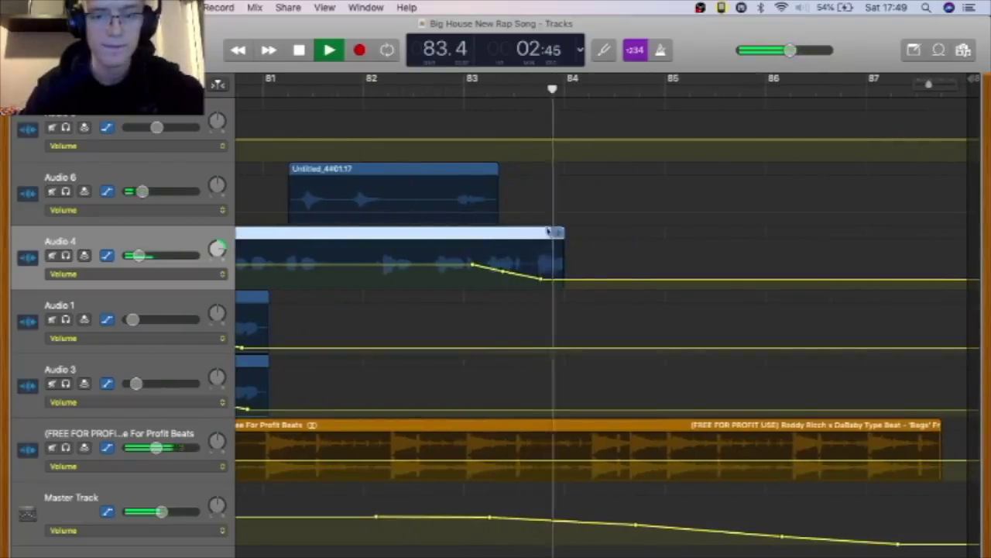
Extend the end of the last Audio 4 region slightly past bar 84 and replay its ending from before bar 83
{"action": "mouse_move", "coordinate": [566, 247]}
{"action": "left_mouse_down"}
{"action": "mouse_move", "coordinate": [561, 232]}
{"action": "mouse_move", "coordinate": [577, 237]}
{"action": "left_mouse_up"}
{"action": "key", "text": "space"}
{"action": "left_click", "coordinate": [457, 75]}
{"action": "key", "text": "space"}
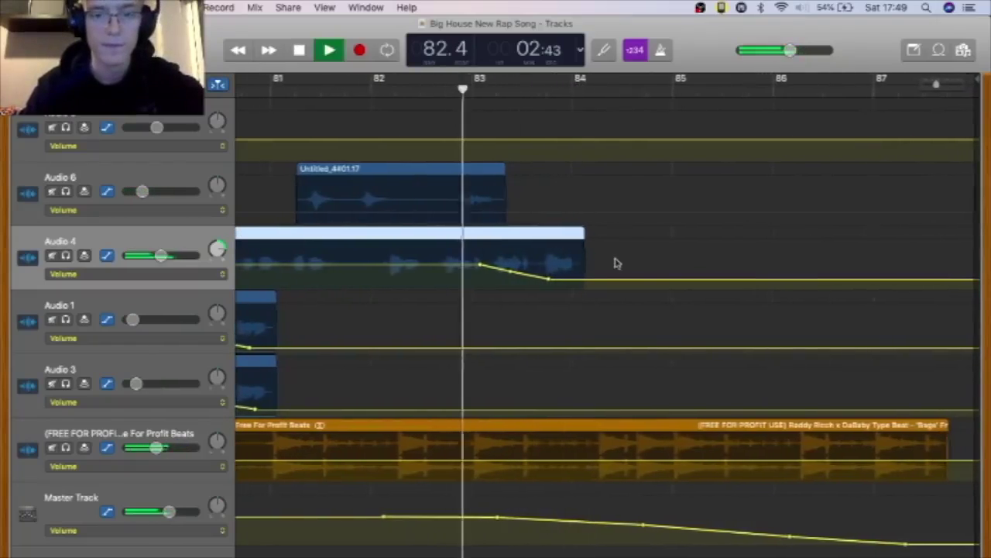
Soften Audio 4's closing volume fade by raising its last two automation points, then replay the ending past bar 84
{"action": "key", "text": "space"}
{"action": "left_click", "coordinate": [544, 279]}
{"action": "left_click_drag", "start_coordinate": [546, 277], "coordinate": [559, 279]}
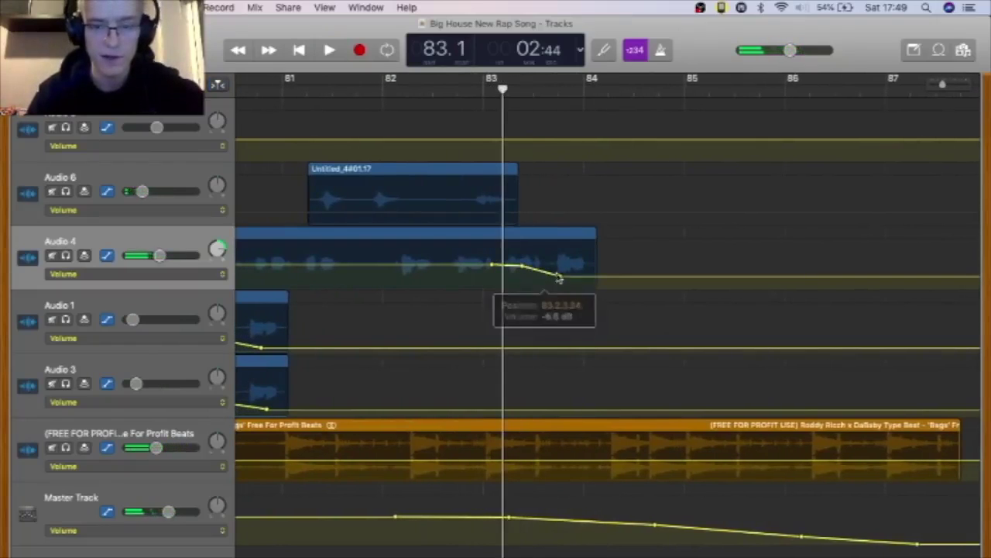
{"action": "left_click", "coordinate": [448, 96]}
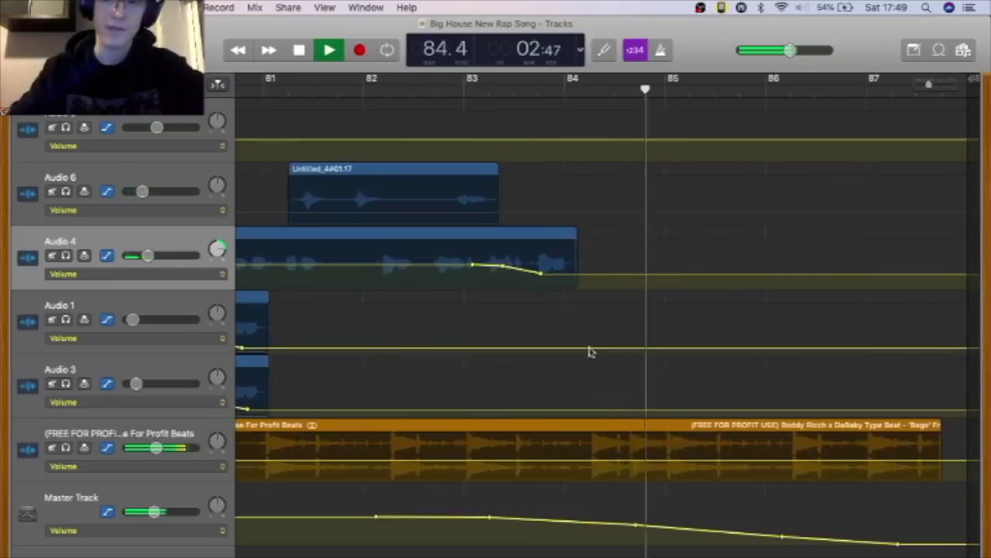
Select the Master Track and examine its closing volume fade while playing the outro from bar 85.1 to about bar 86.4
{"action": "key", "text": "super+Left"}
{"action": "left_click", "coordinate": [118, 494]}
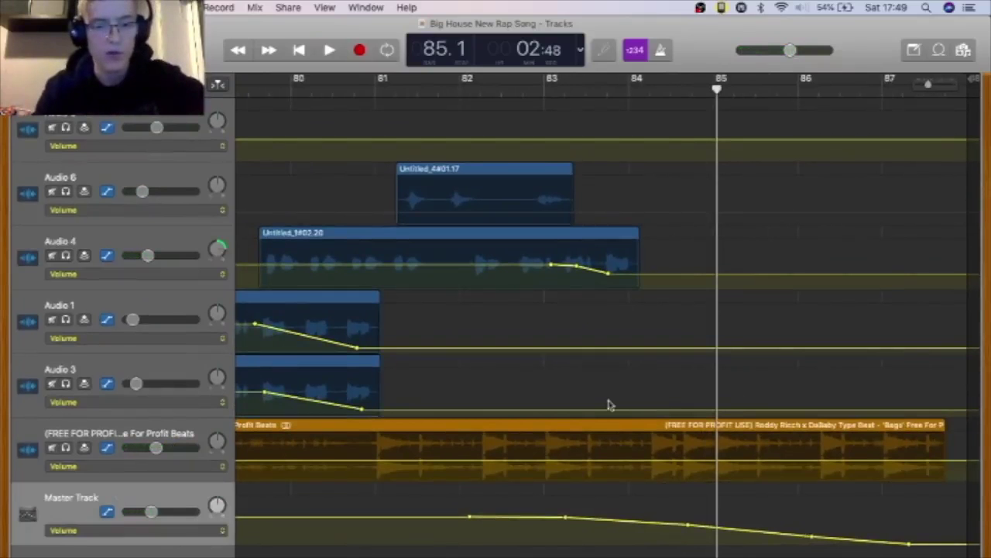
{"action": "key", "text": "super+Left"}
{"action": "key", "text": "super+Left"}
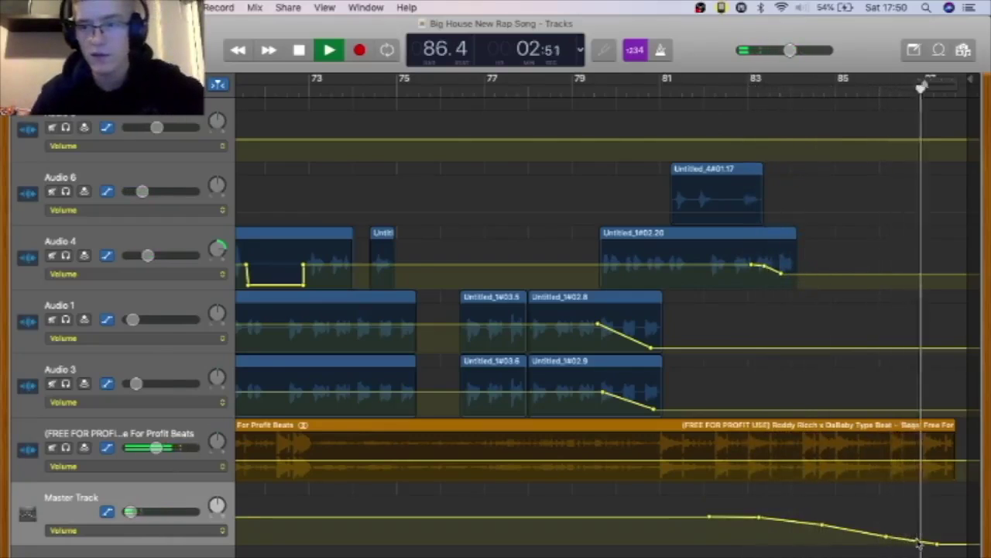
{"action": "key", "text": "space"}
Examine the beat's opening volume automation and return the playhead to bar 1.1
{"action": "key", "text": "Return"}
{"action": "scroll", "coordinate": [378, 467], "scroll_direction": "up", "scroll_amount": 5}
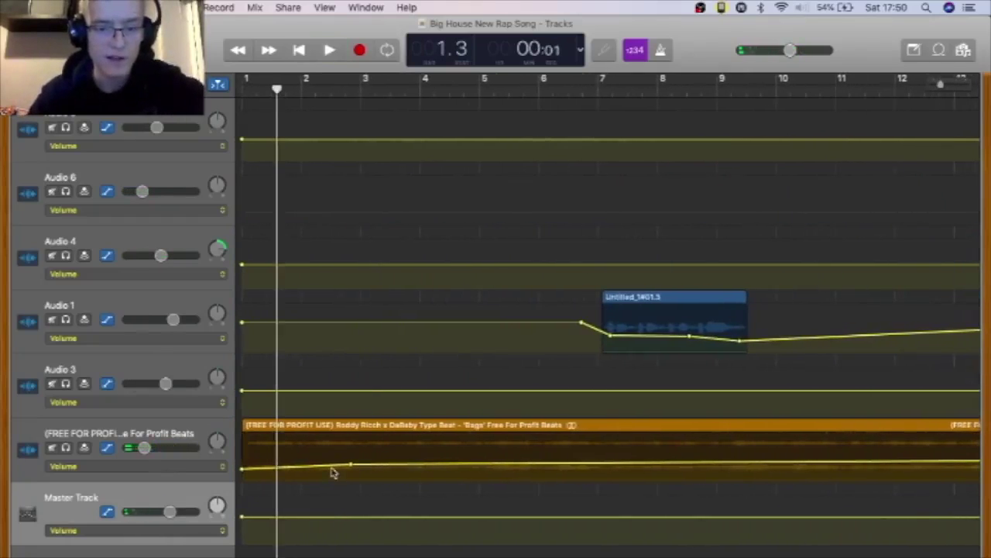
{"action": "key", "text": "Return"}
Compare the whole arrangement with the track automation hidden and shown again
{"action": "key", "text": "a"}
{"action": "key", "text": "z"}
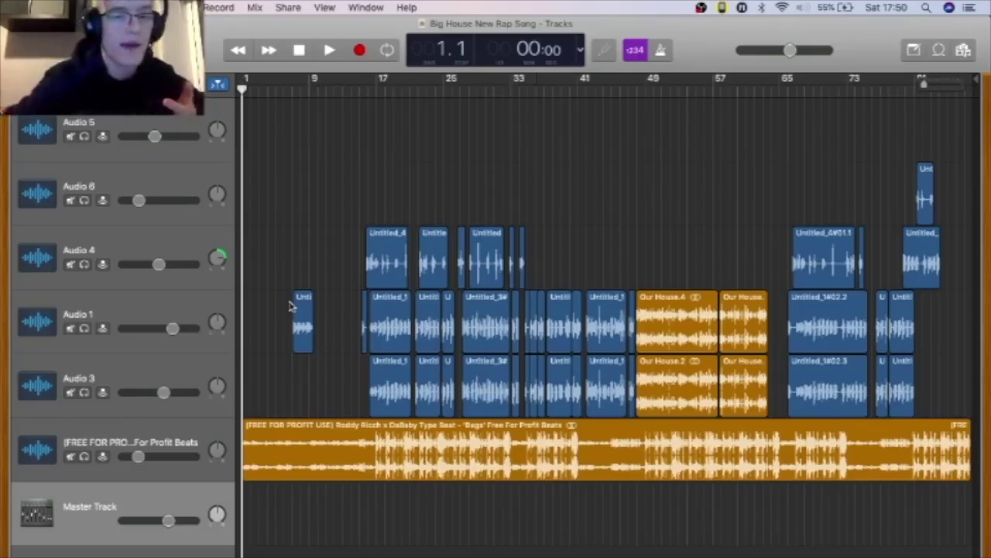
{"action": "key", "text": "a"}
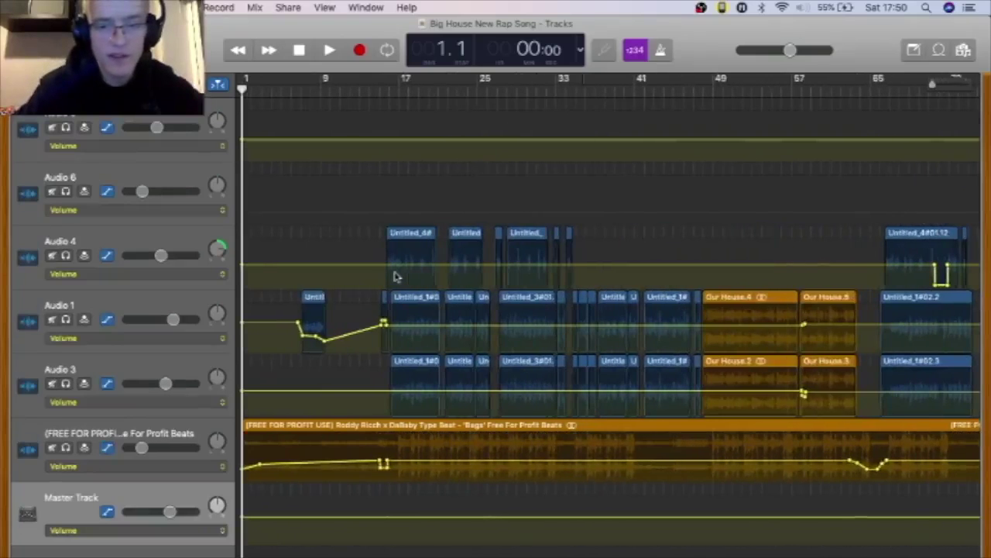
{"action": "scroll", "coordinate": [395, 276], "scroll_direction": "down", "scroll_amount": 1}
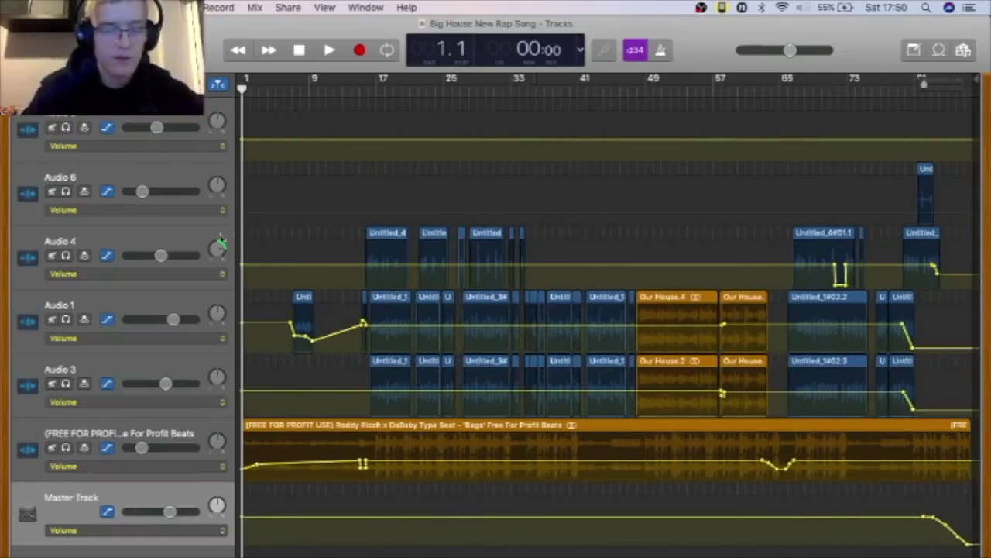
Solo the beat track and play it from bar 61.1 to hear its volume automation dip around bars 63 to 66
{"action": "scroll", "coordinate": [781, 489], "scroll_direction": "right", "scroll_amount": 10}
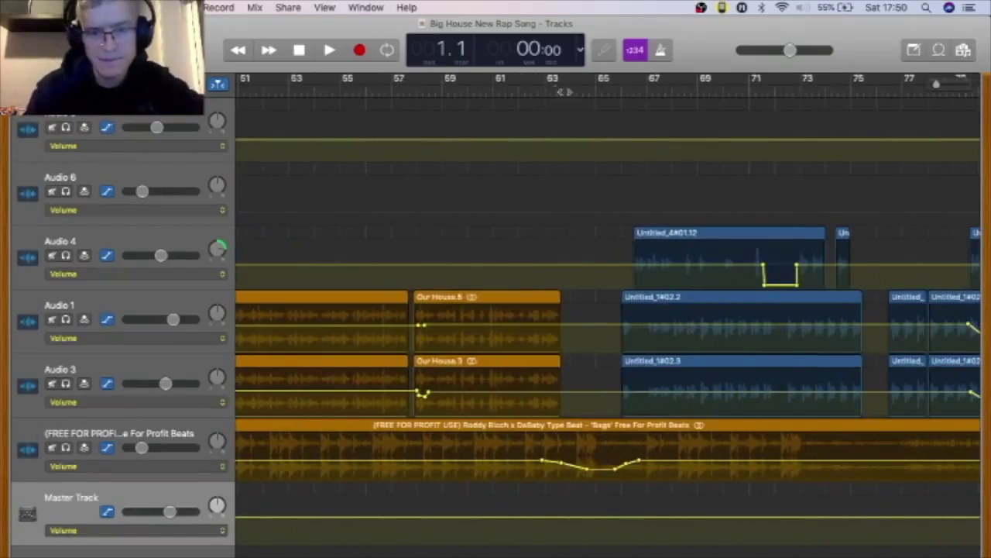
{"action": "left_click", "coordinate": [500, 102]}
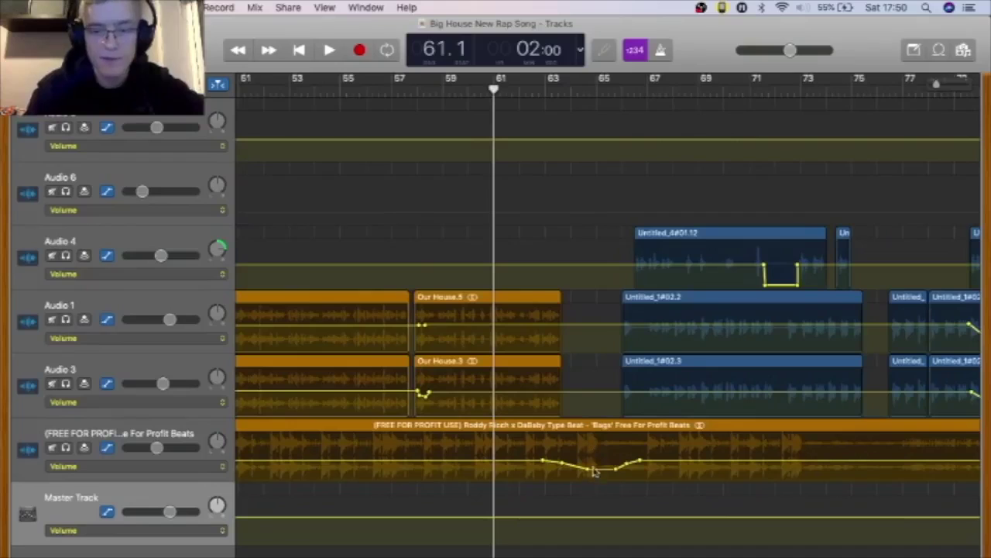
{"action": "key", "text": "space"}
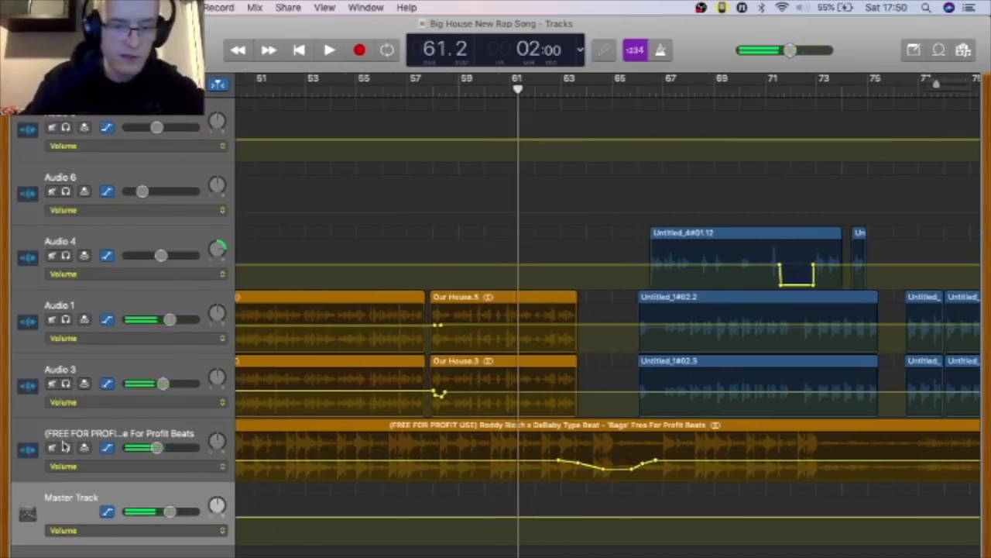
{"action": "left_click", "coordinate": [524, 435]}
{"action": "key", "text": "s"}
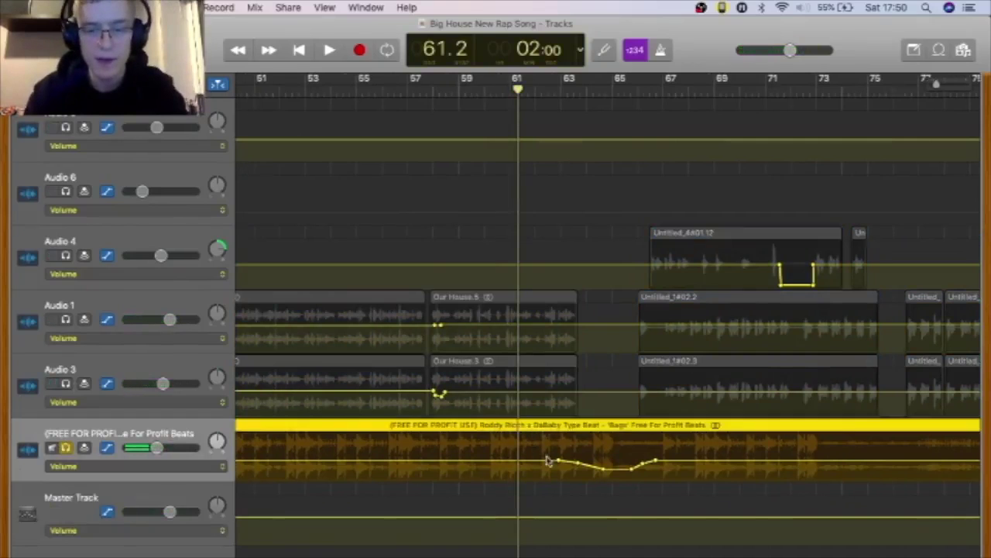
{"action": "key", "text": "space"}
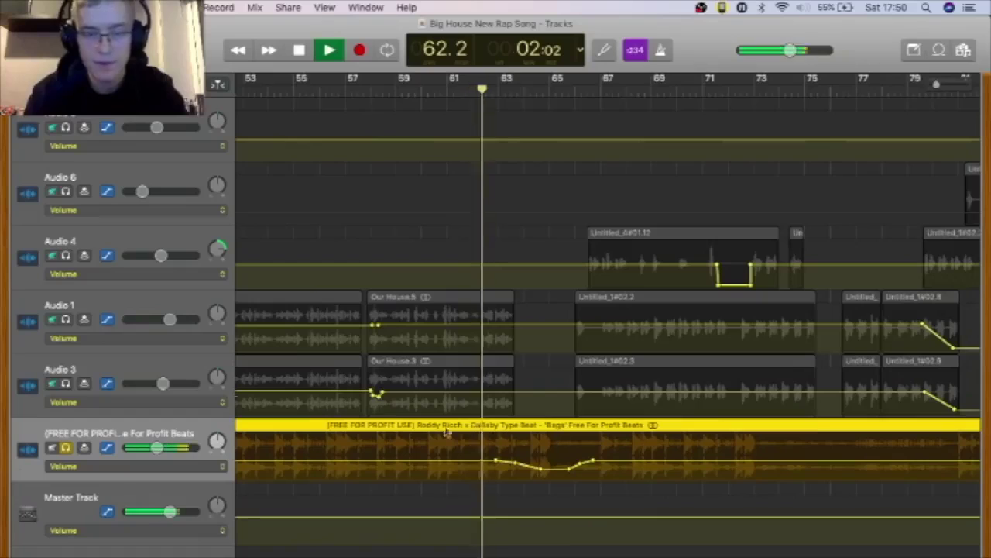
Unsolo the beat track and replay the volume dip with all tracks from bar 63.1
{"action": "left_click", "coordinate": [64, 447]}
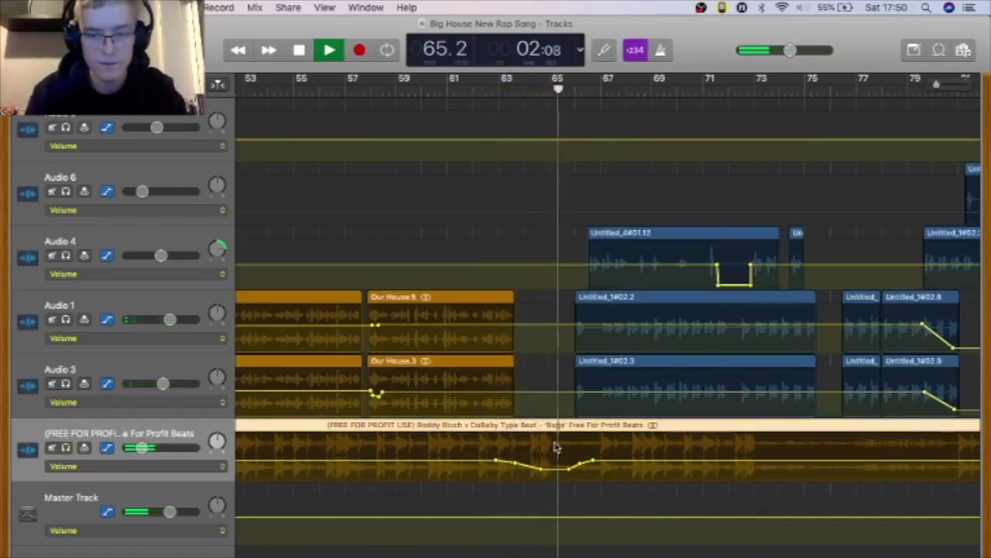
{"action": "left_click", "coordinate": [498, 86]}
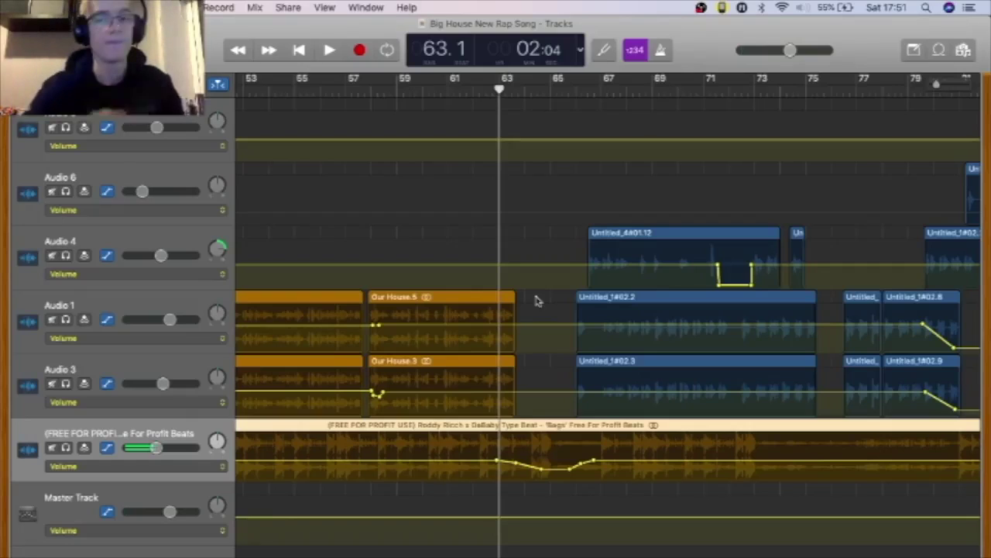
{"action": "key", "text": "space"}
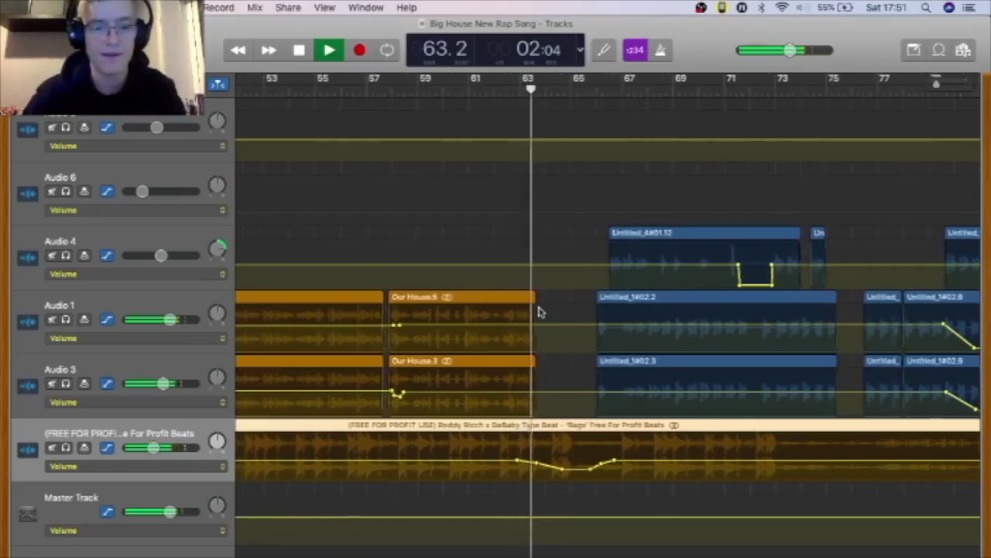